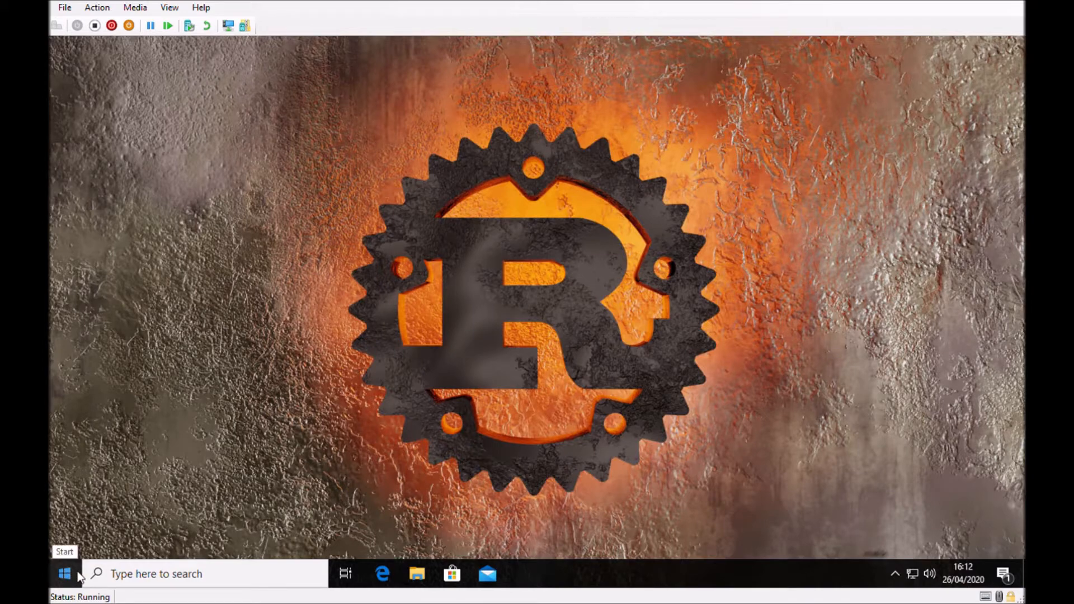
Start Windows PowerShell and update the Rust toolchain with rustup update.
right_click(80, 577)
left_click(199, 352)
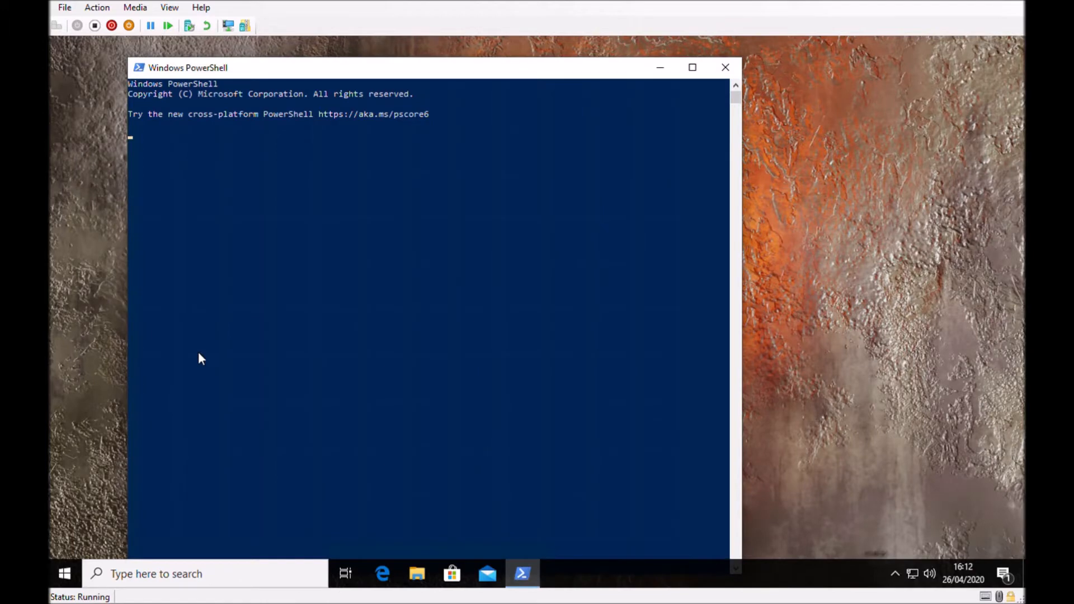
type("rustup update")
key("Return")
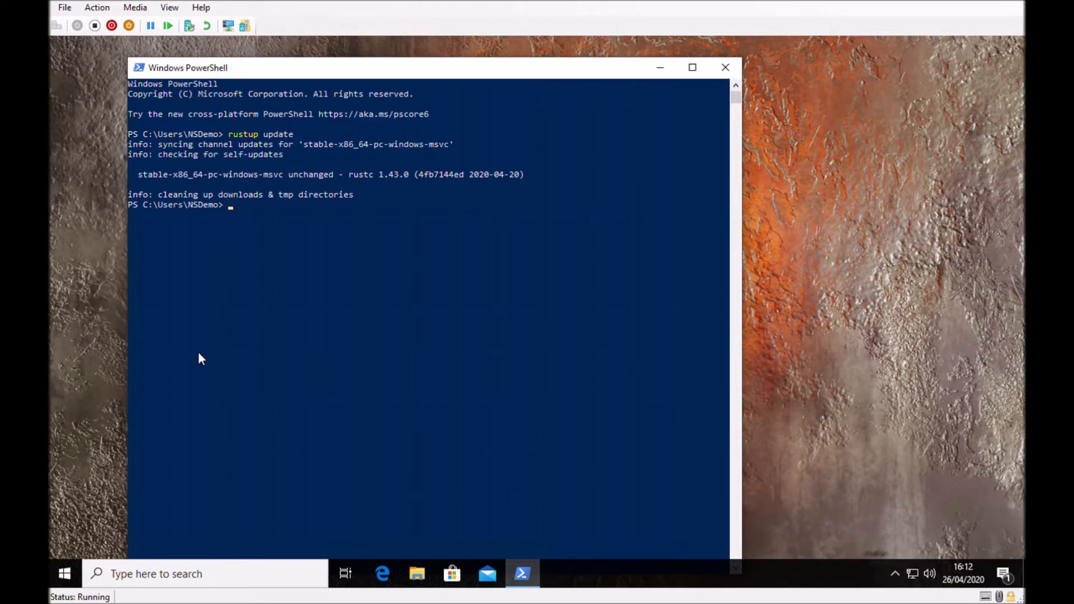
Change to the Projects folder and create a new Cargo package named helloworld.
type("cd Projects")
key("Return")
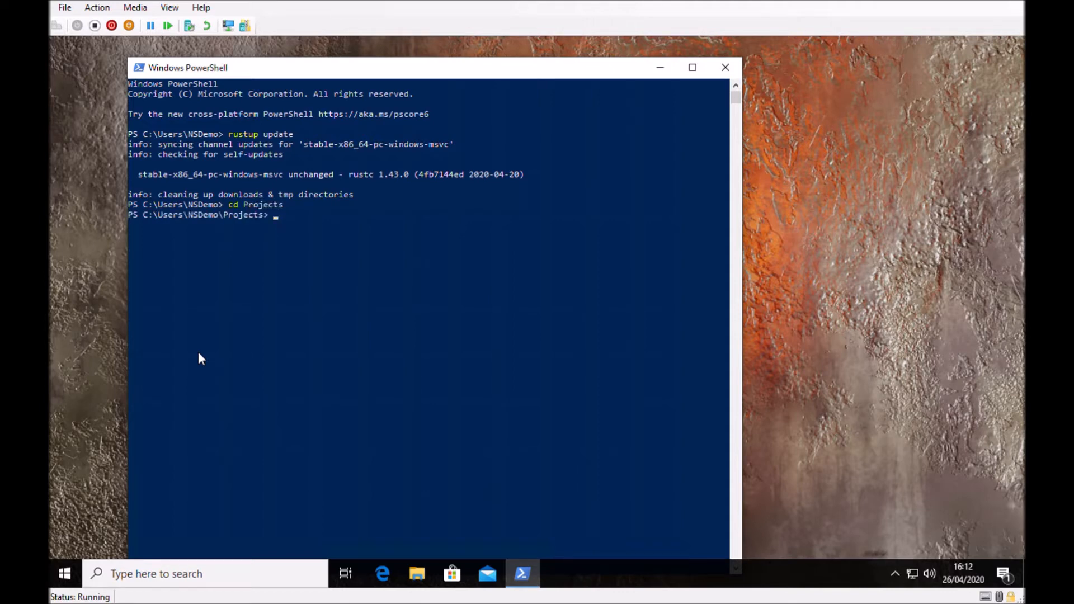
type("cargo new helloworld")
key("Return")
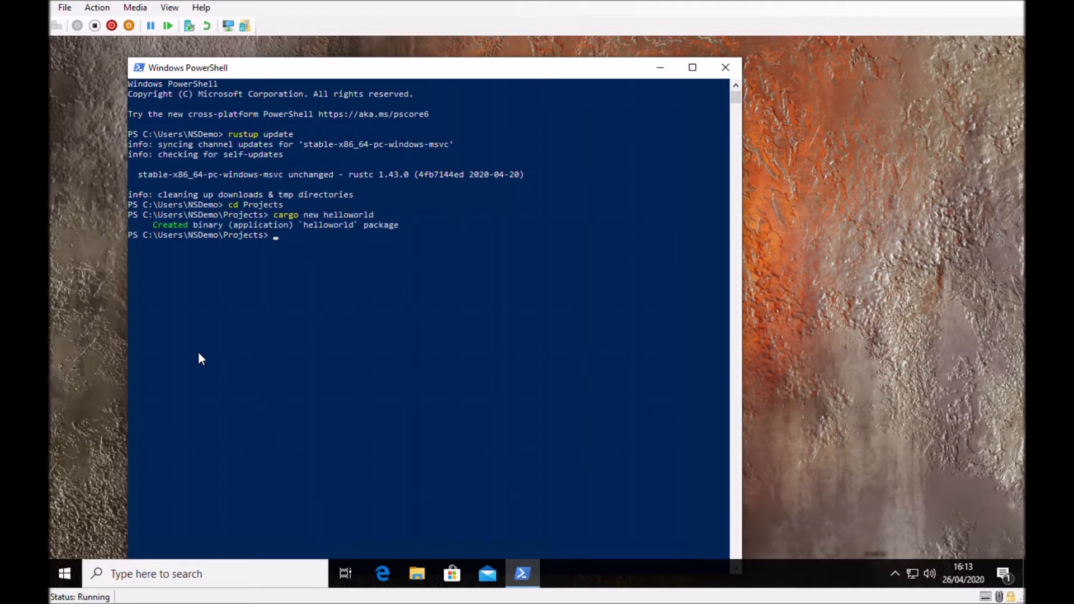
Change into the helloworld folder and build and execute the program with cargo run.
type("cd .\\")
type("hello")
key("Tab")
key("Return")
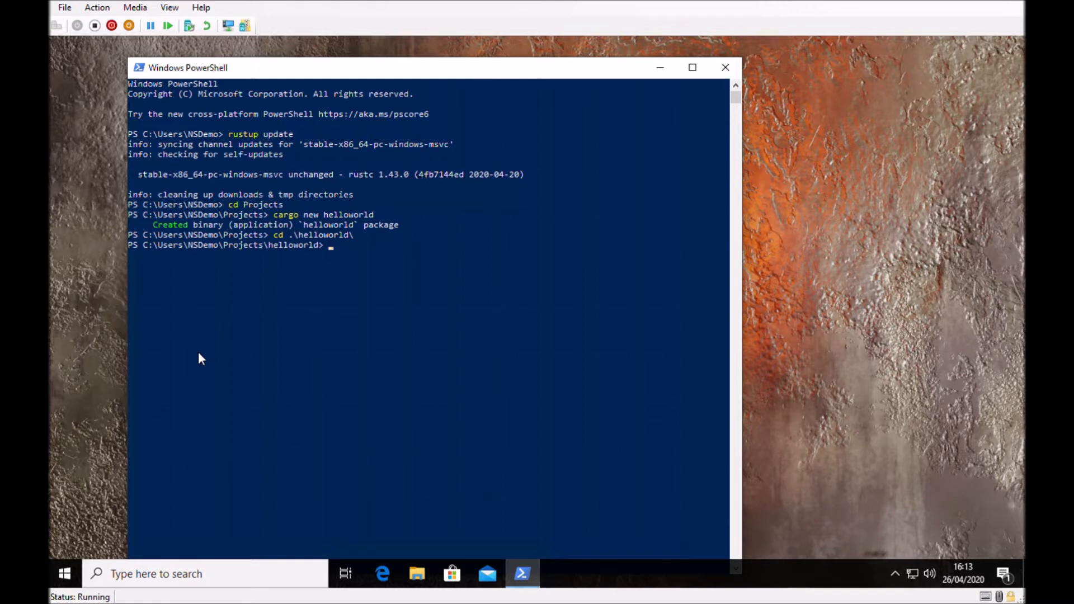
type("cargo run")
key("Return")
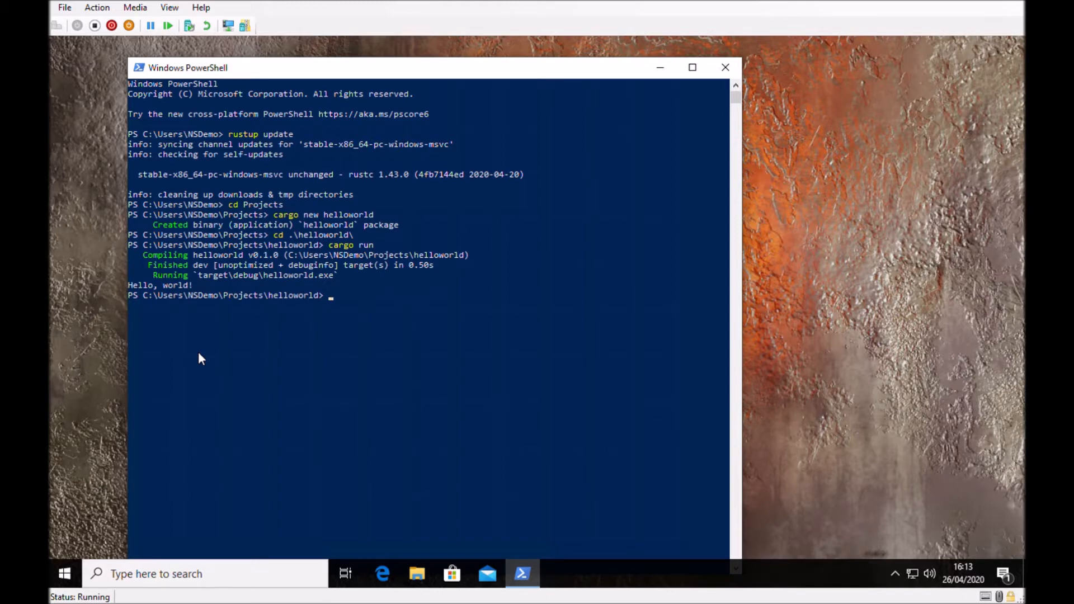
View the source file src\main.rs in Notepad, then close both Notepad and PowerShell.
type("notepad src\\")
key("Tab")
key("Return")
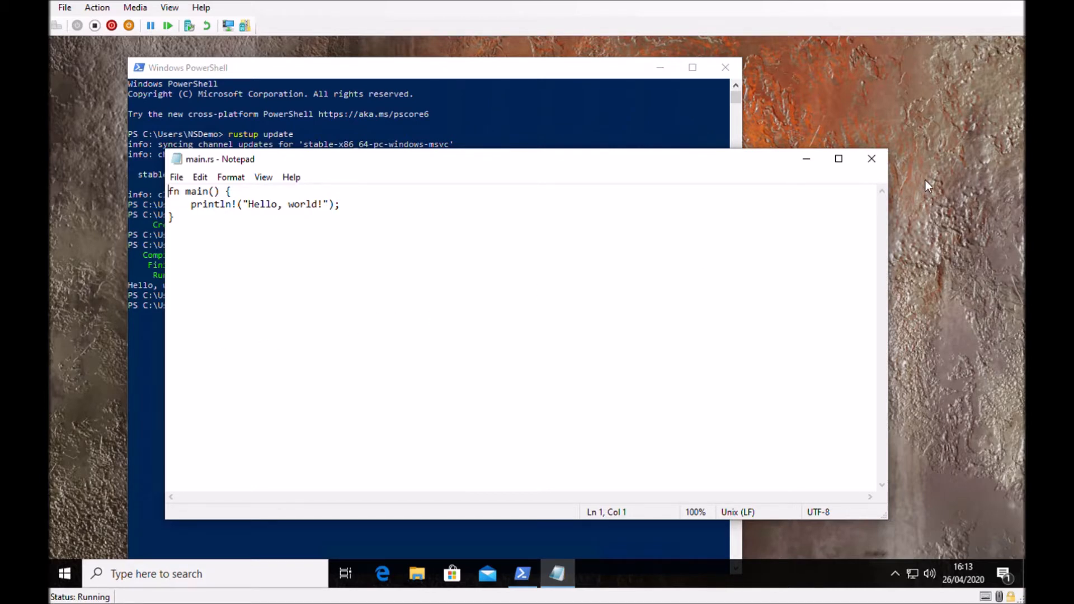
left_click(873, 159)
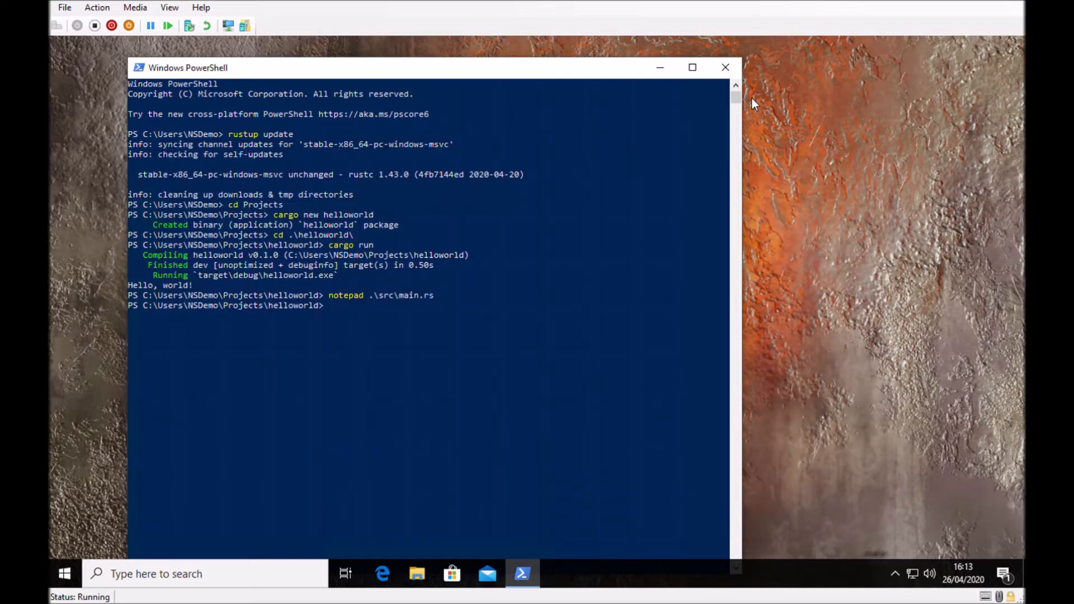
left_click(724, 68)
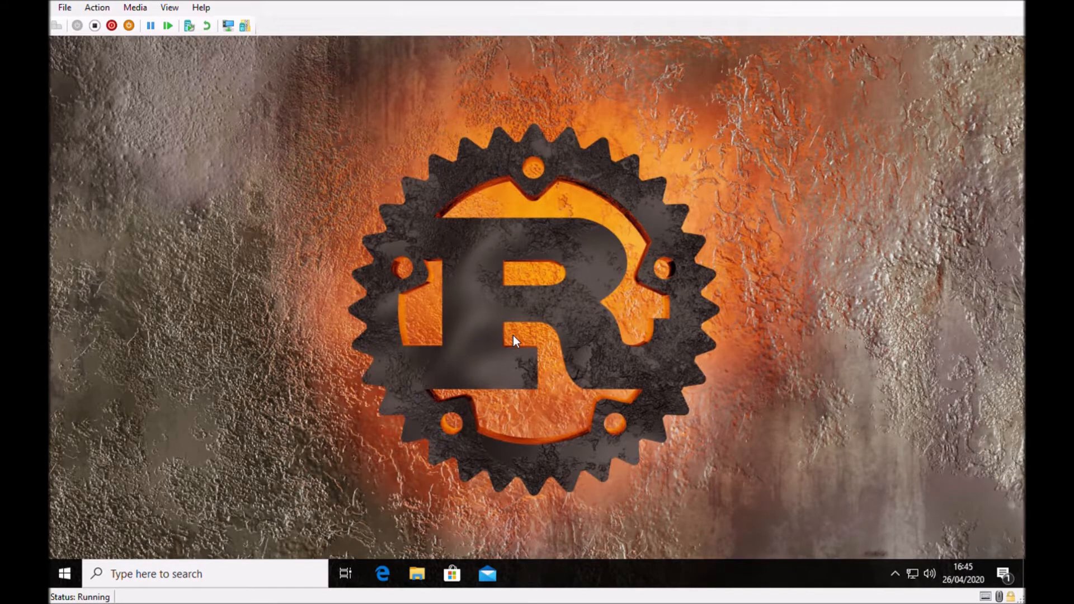
In Edge, go to code.visualstudio.com and download the 64 bit System Installer of Visual Studio Code for Windows.
left_click(380, 574)
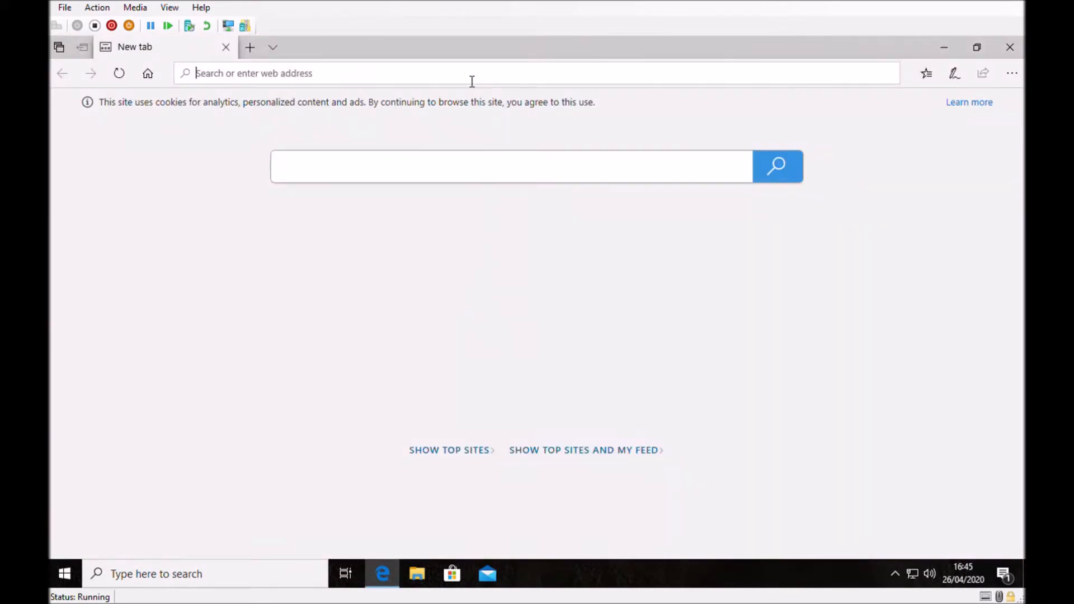
type("code.visualstudio.com/")
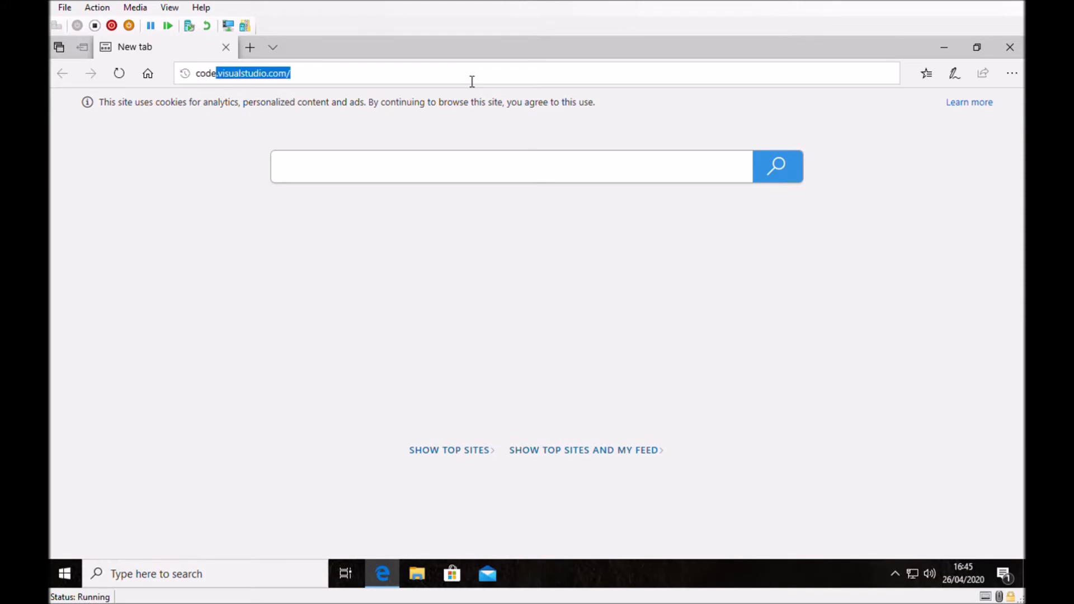
key("Return")
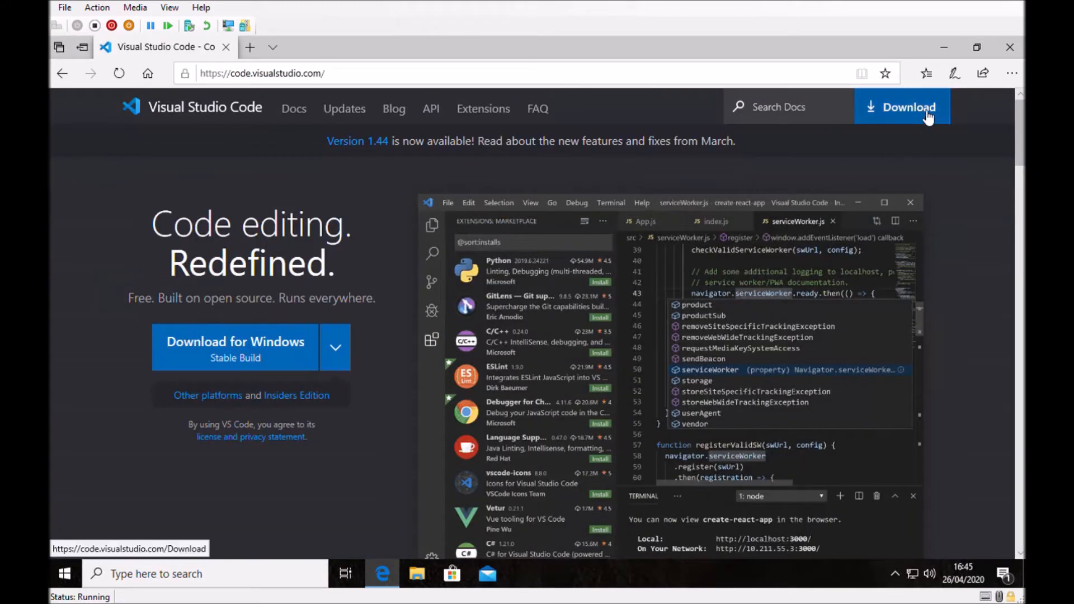
left_click(927, 115)
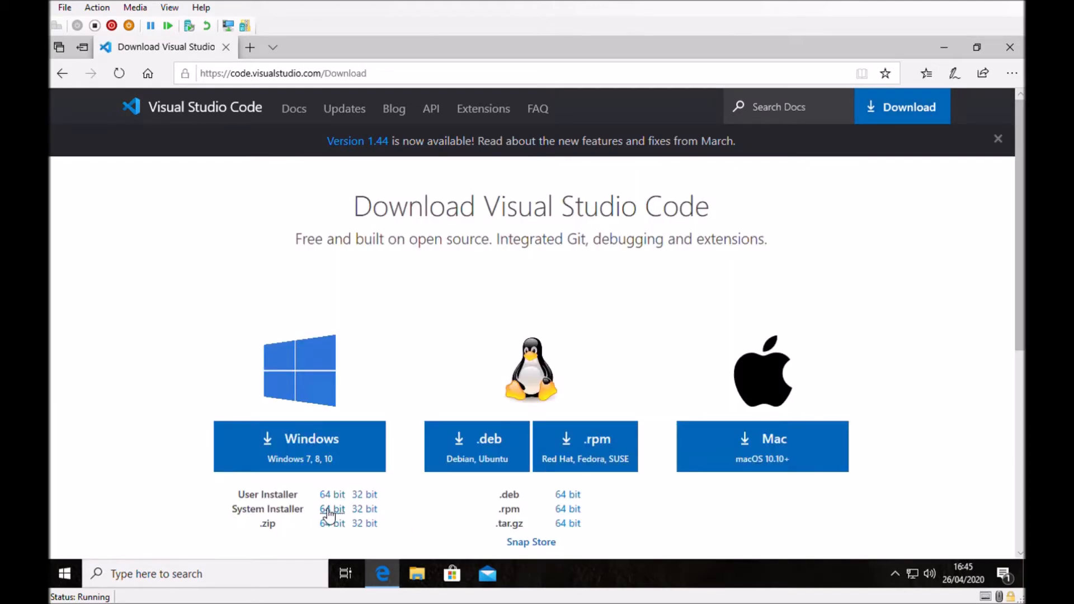
left_click(330, 510)
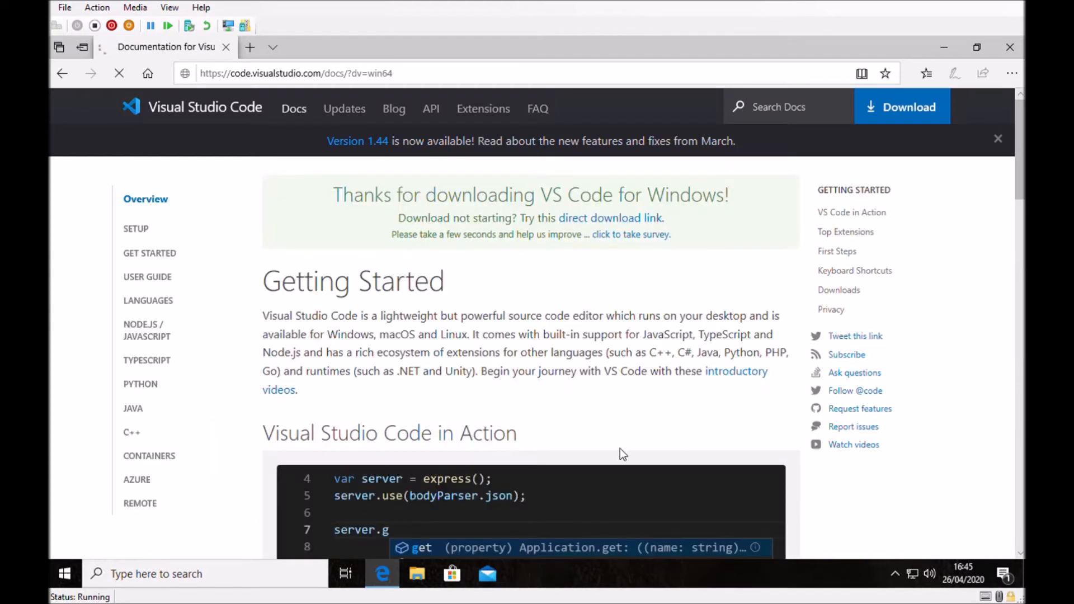
Run the downloaded Visual Studio Code installer, allow it to make changes to the device, and close the browser.
left_click(589, 537)
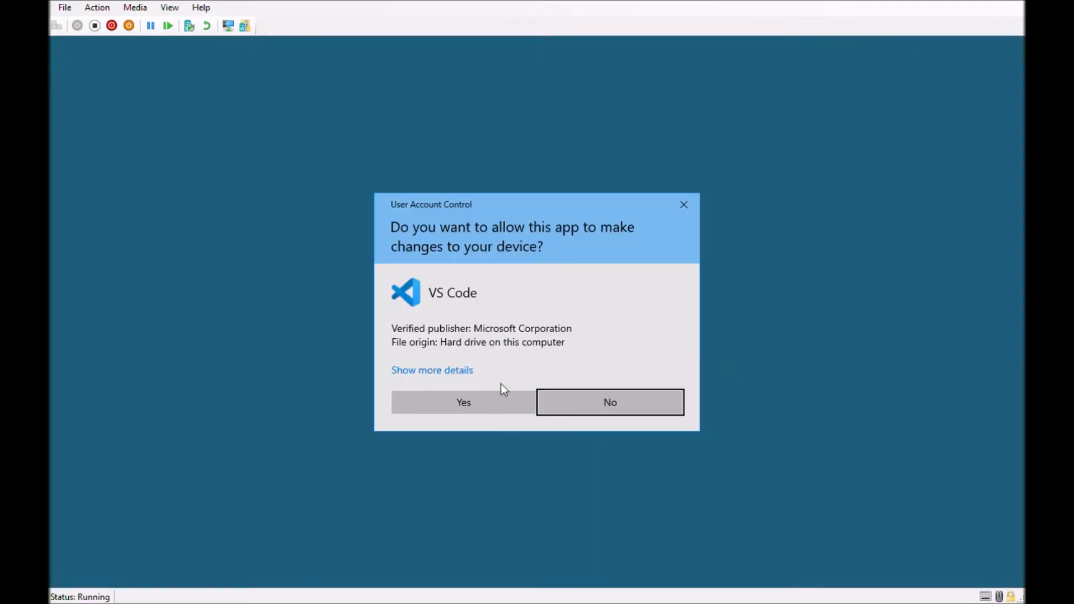
left_click(459, 404)
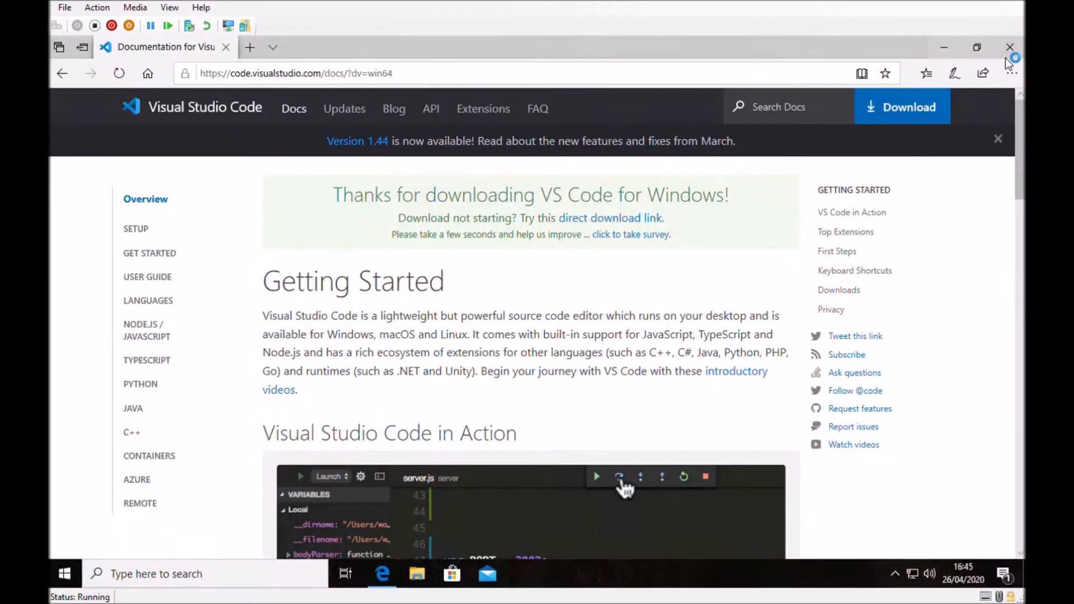
left_click(1010, 47)
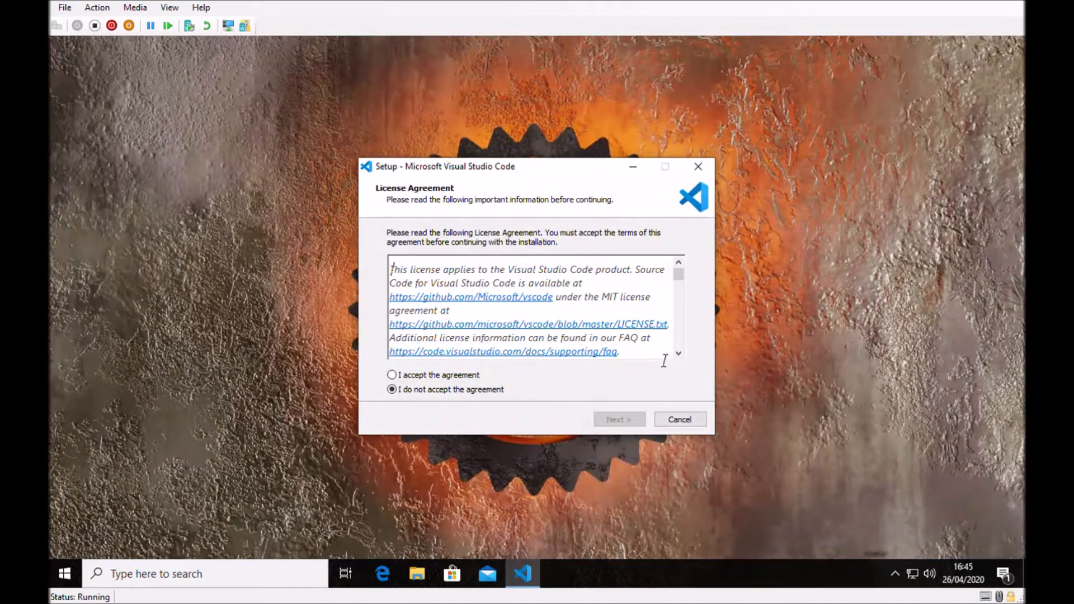
Accept the Visual Studio Code license agreement and keep the default destination and Start Menu folders.
left_click(465, 376)
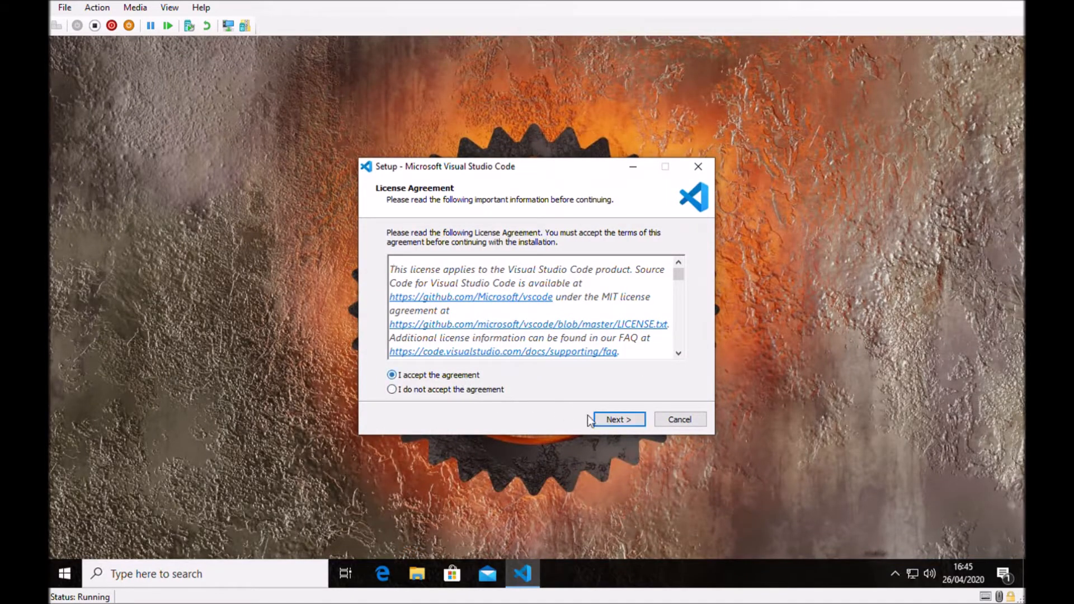
left_click(614, 419)
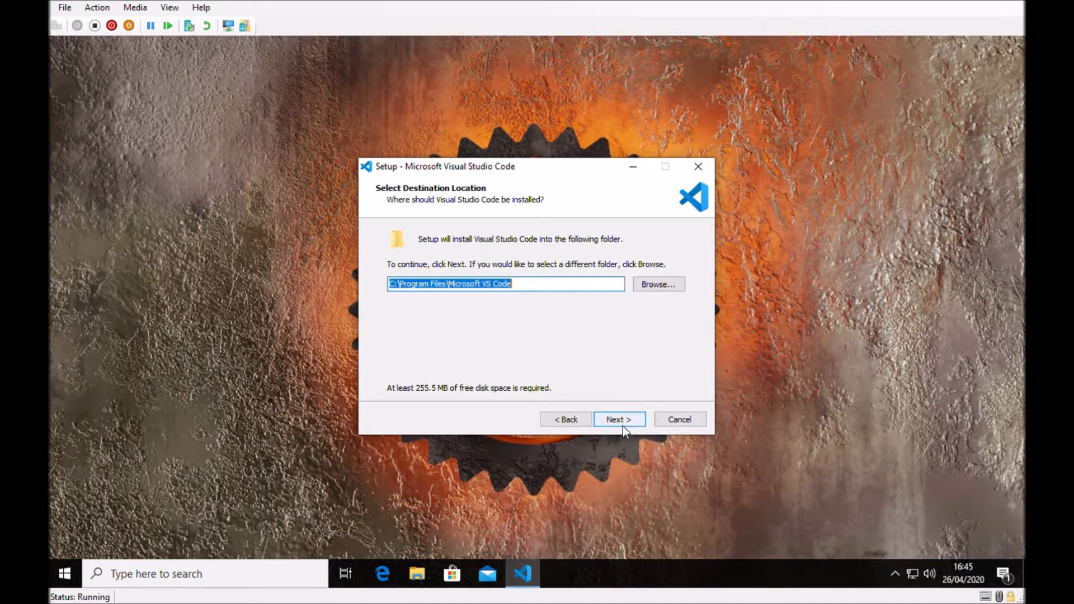
left_click(620, 419)
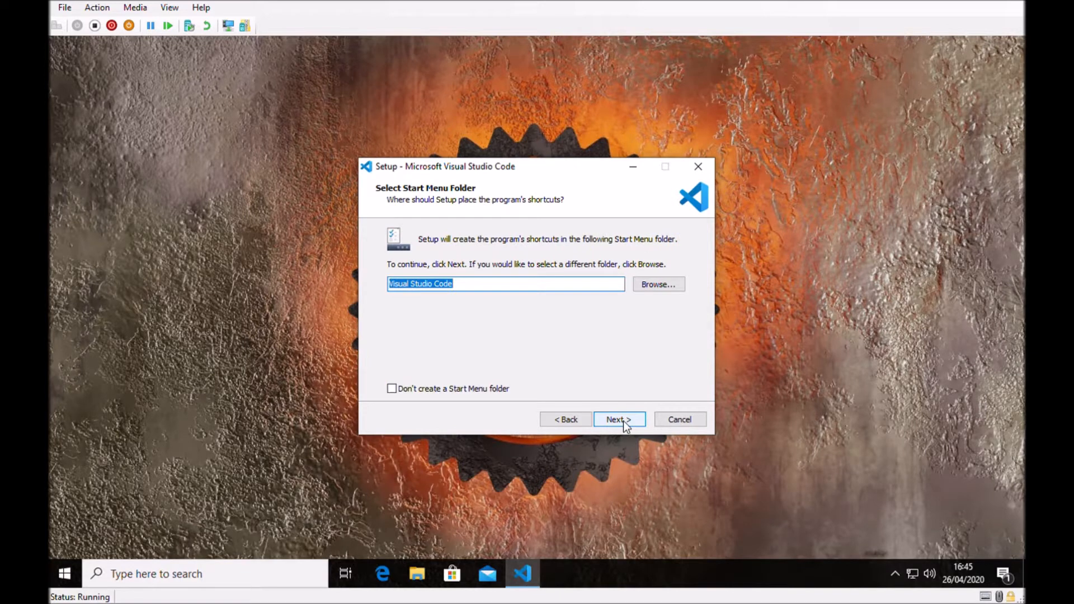
left_click(623, 420)
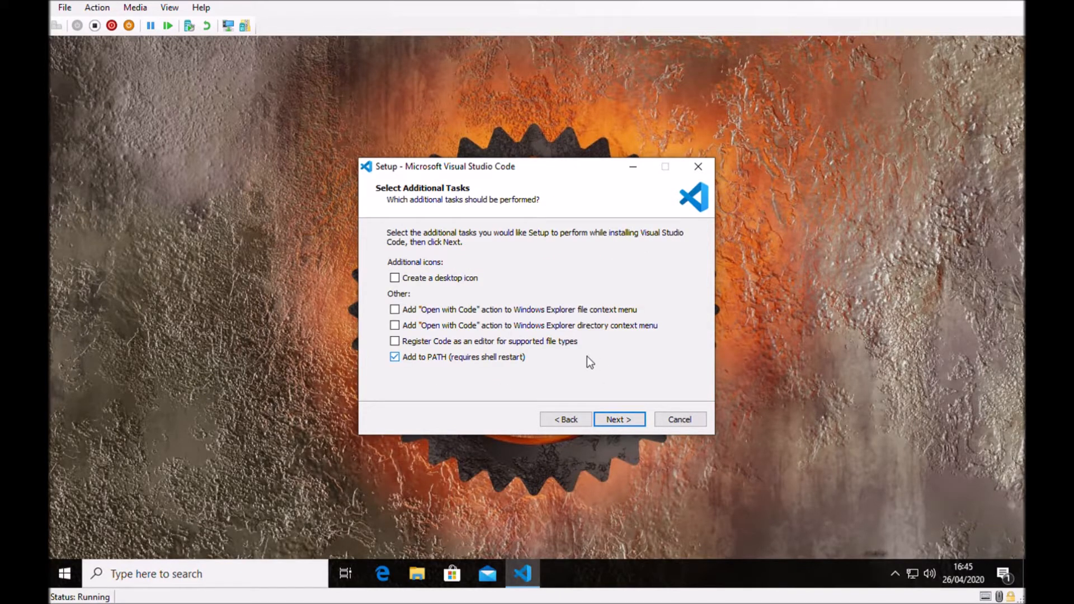
Enable both "Open with Code" context menu actions and registering Code for supported file types, then install and launch Visual Studio Code.
left_click(395, 312)
left_click(395, 326)
left_click(621, 418)
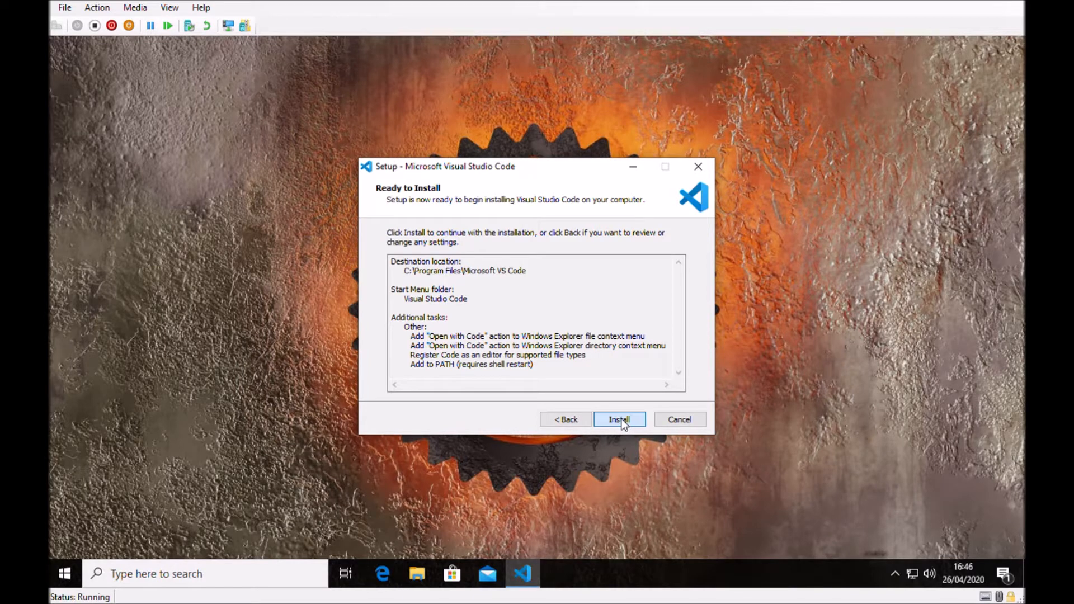
left_click(621, 421)
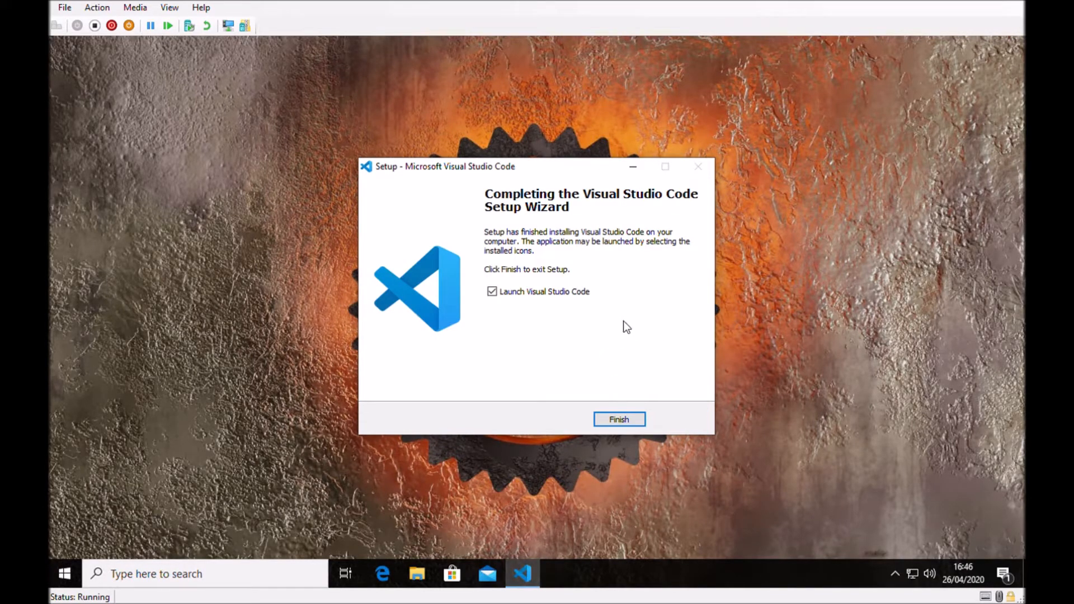
left_click(617, 419)
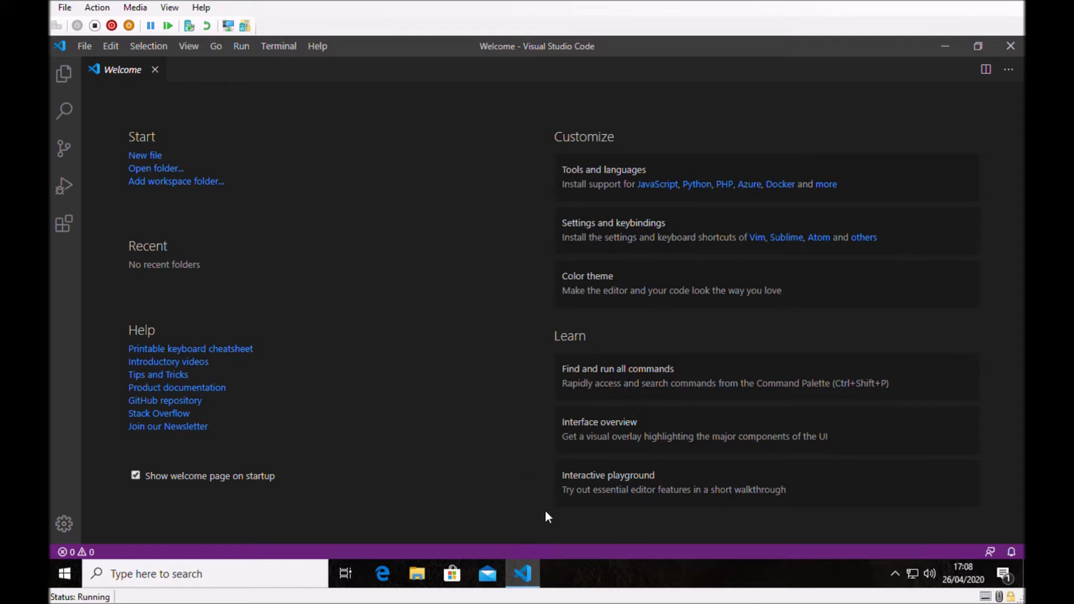
Pin Visual Studio Code to the taskbar and open the helloworld folder from Projects in it.
right_click(524, 576)
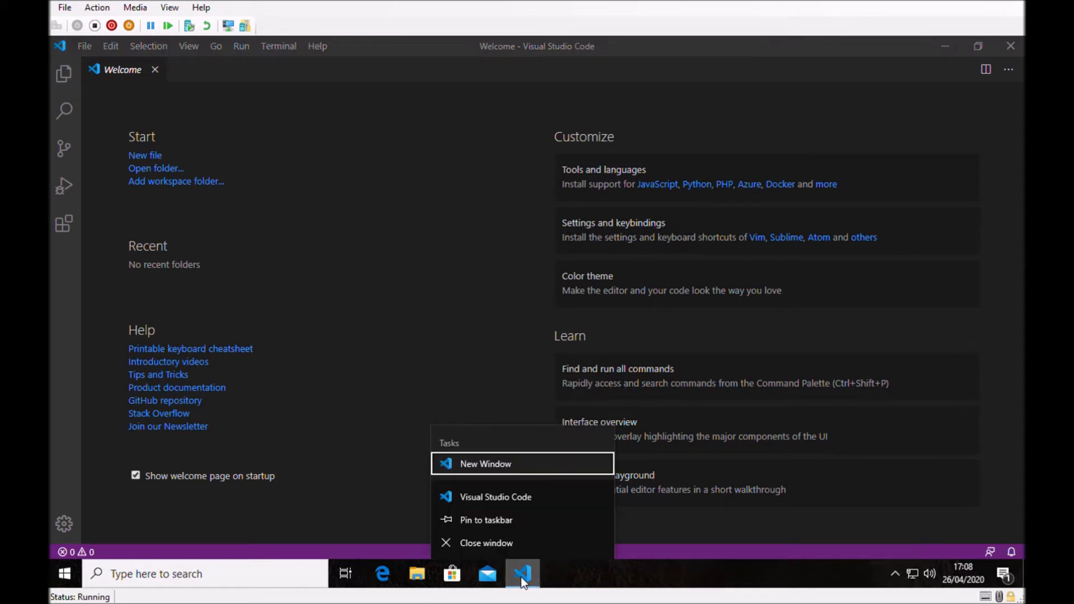
left_click(542, 520)
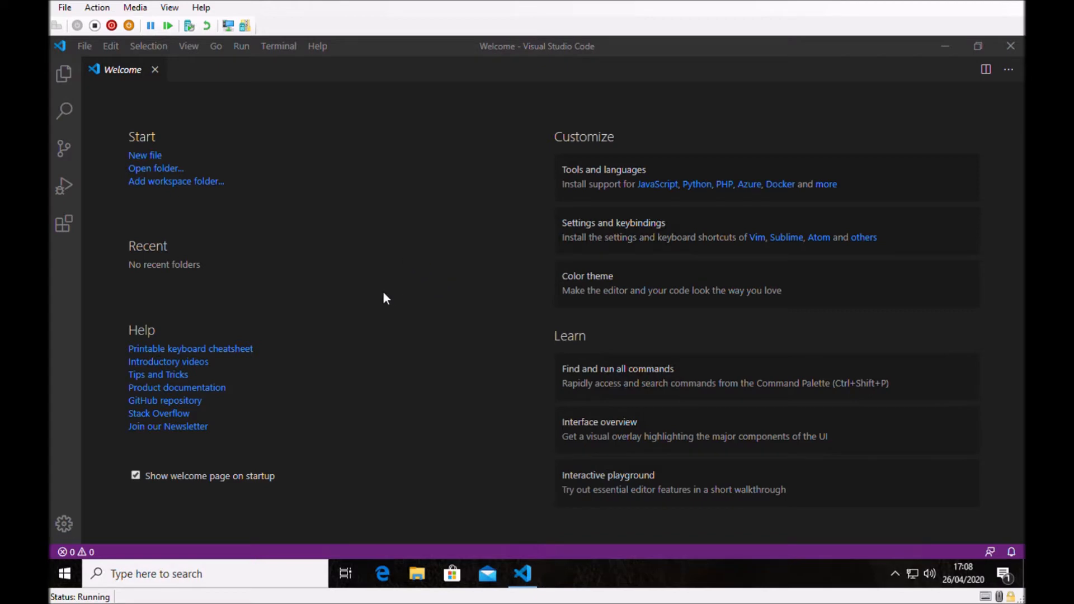
left_click(169, 167)
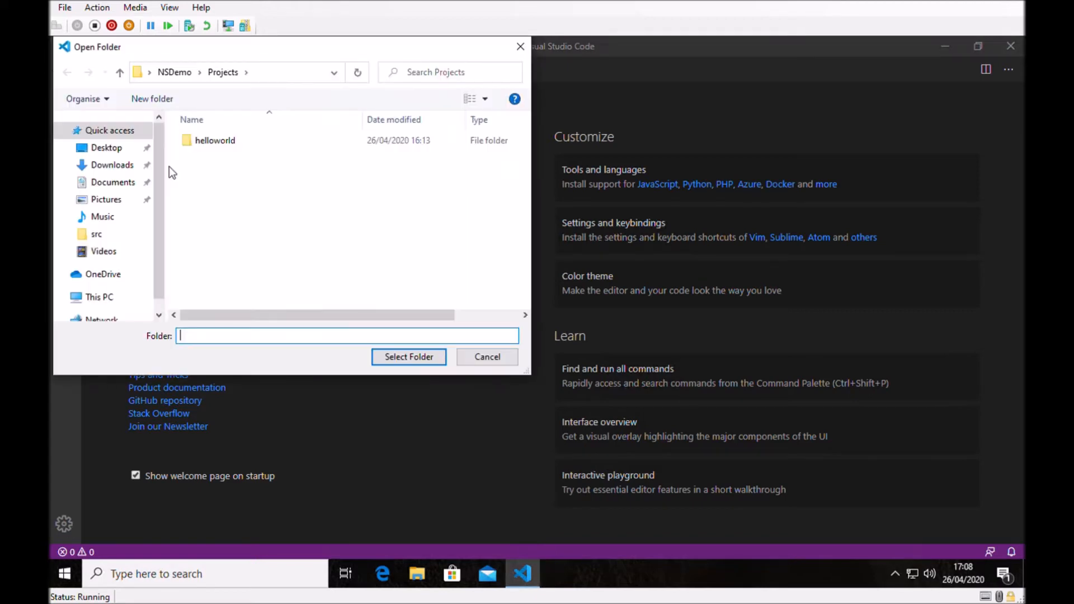
left_click(210, 140)
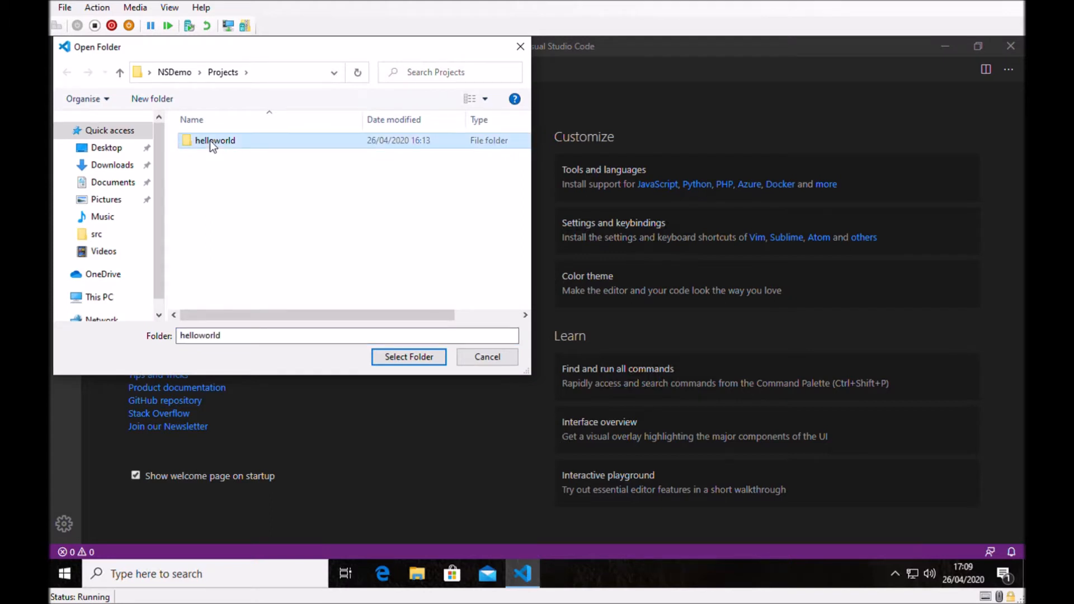
left_click(413, 360)
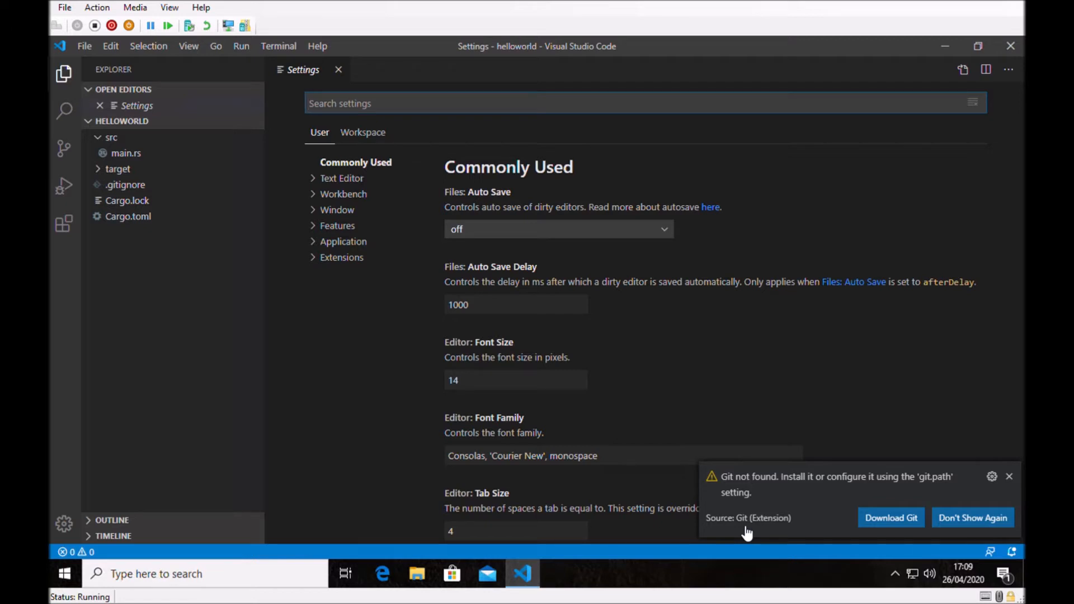
Permanently dismiss the missing Git notification and open main.rs from the src folder.
left_click(959, 522)
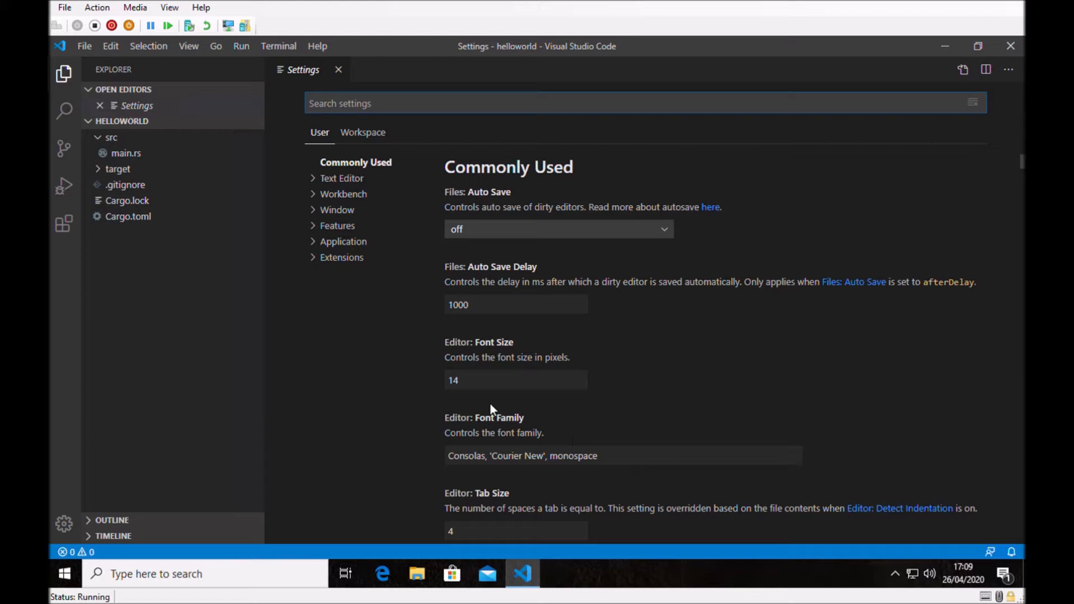
left_click(136, 157)
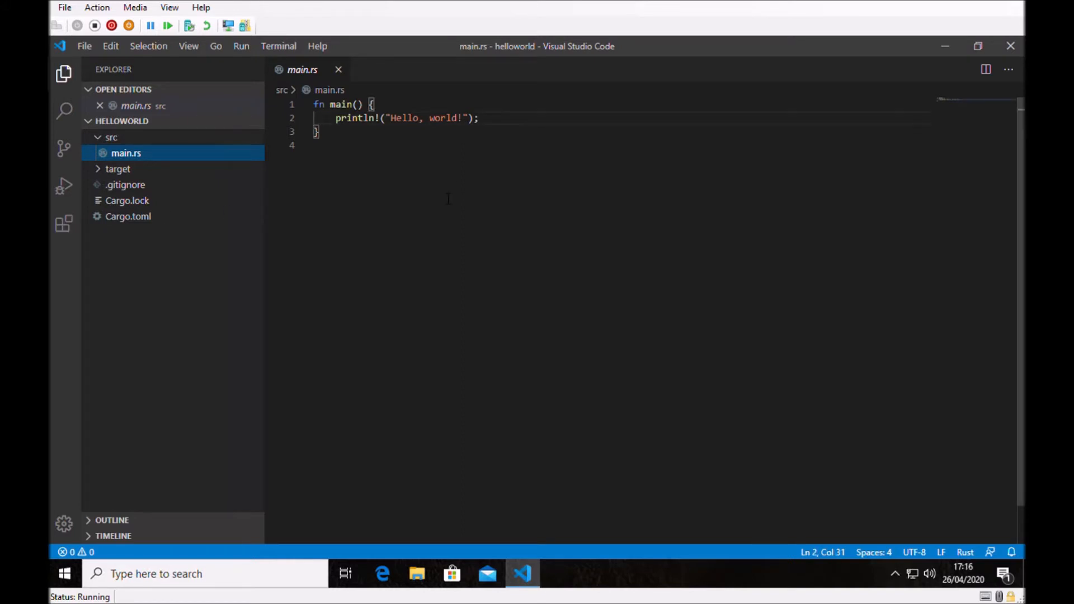
Add the line println!("Welcome"); below the "Hello, world!" statement in the main function.
left_click(519, 129)
key("Return")
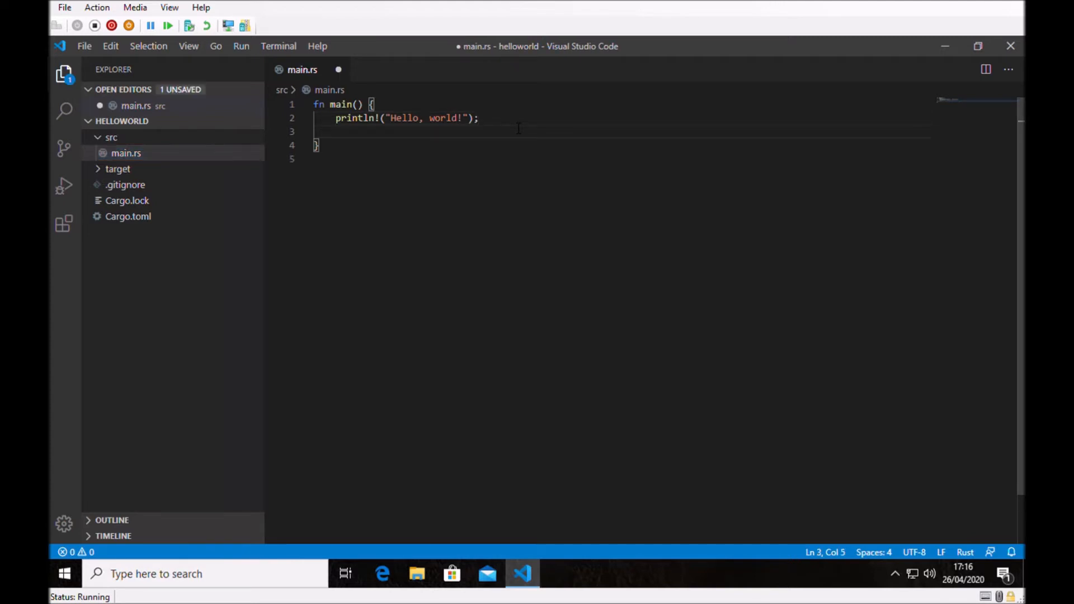
type("println!(")
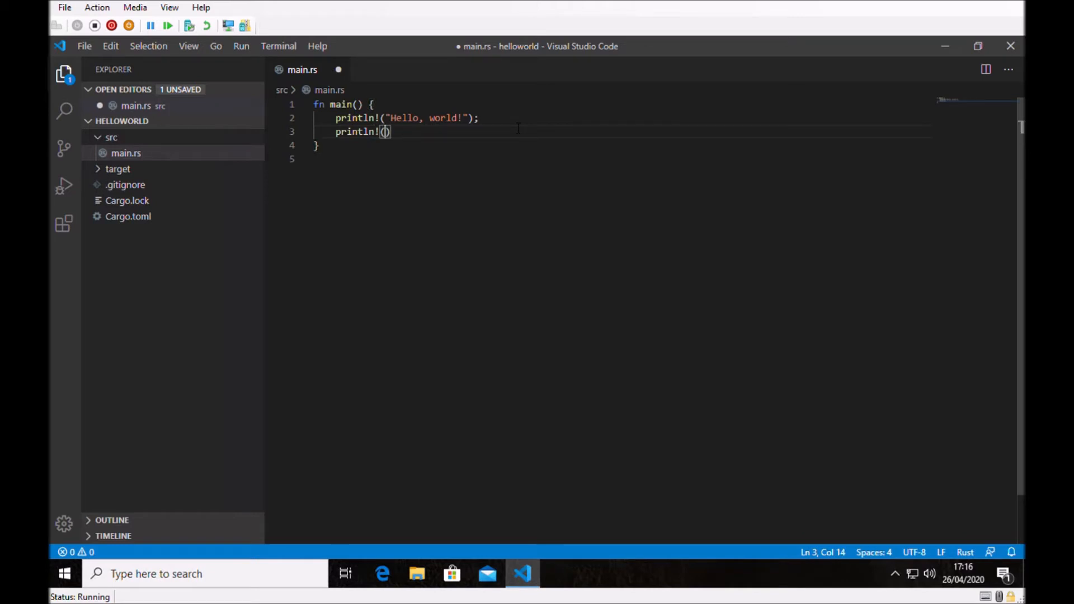
type("\"Welcome\");")
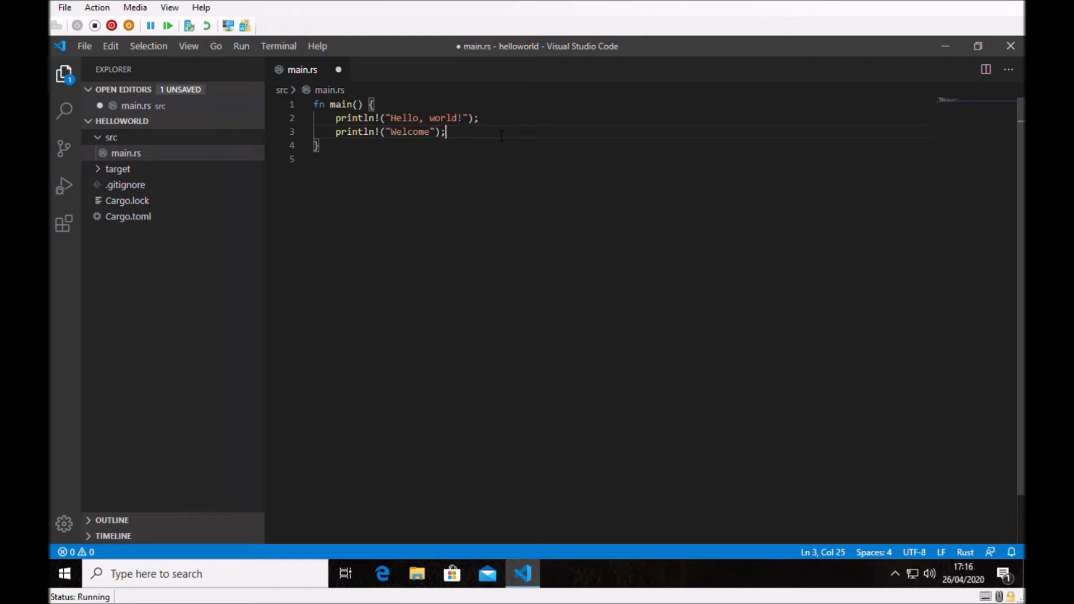
Delete the semicolon at the end of the "Hello, world!" println statement on line 2.
left_click(519, 124)
key("BackSpace")
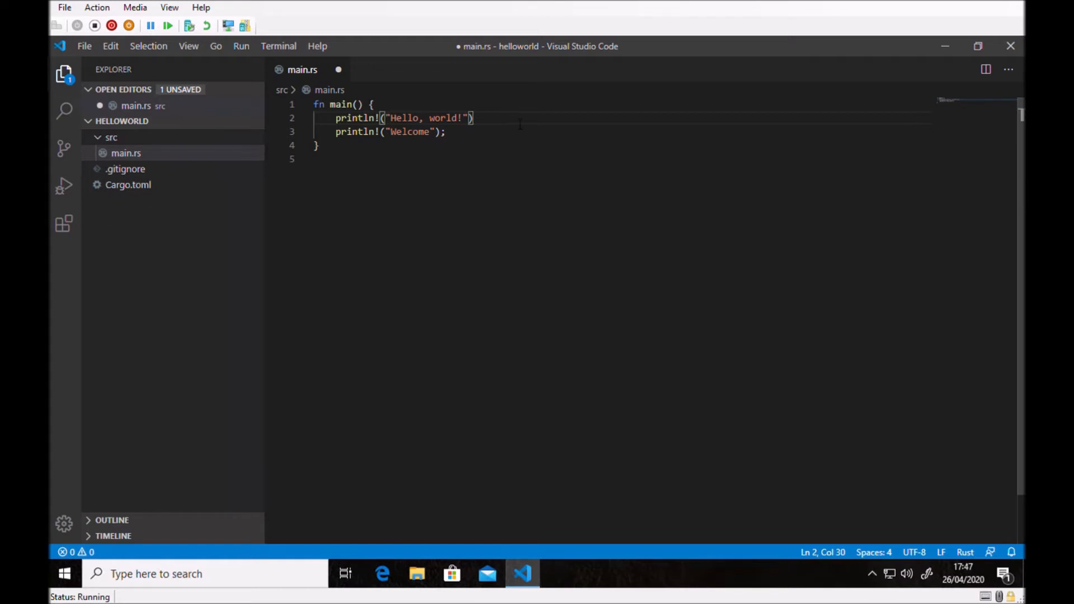
Find the Rust (rls) extension with the search term Rust, install it with its RLS component, and dismiss the completion notification.
left_click(64, 225)
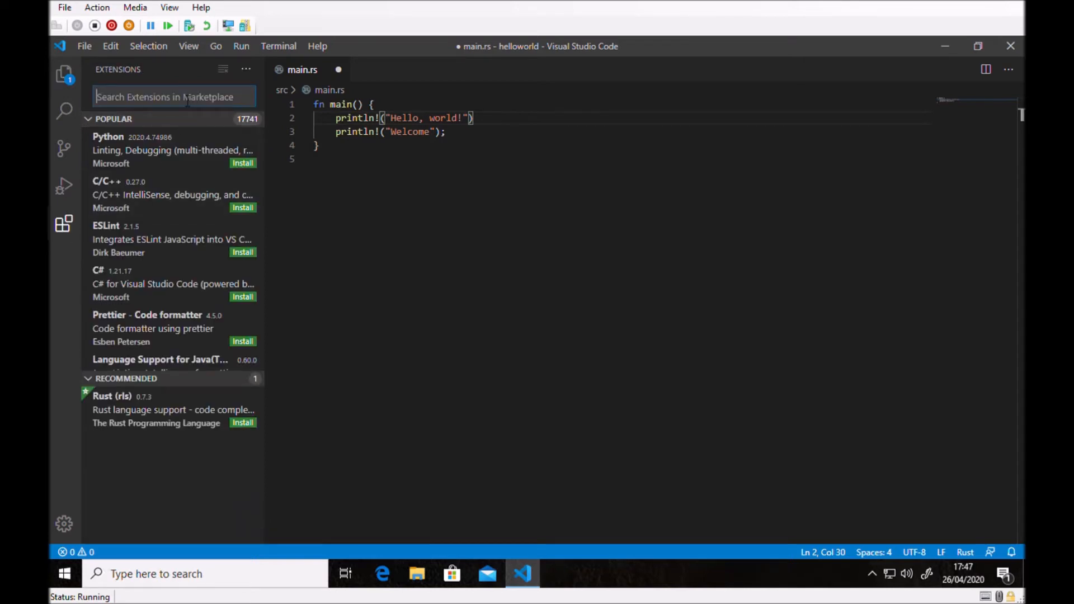
type("Rust")
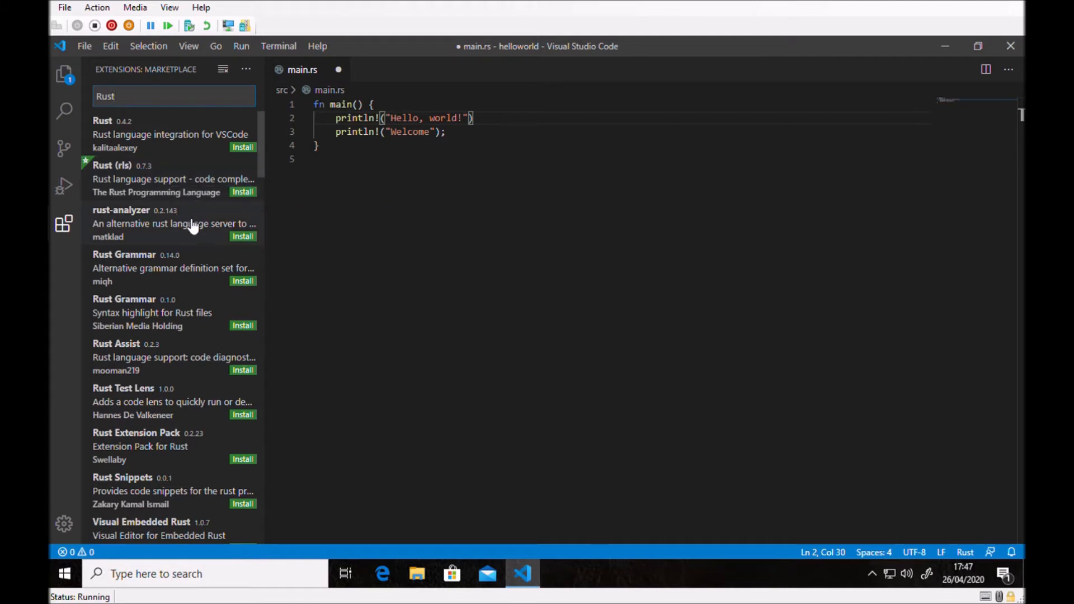
left_click(247, 194)
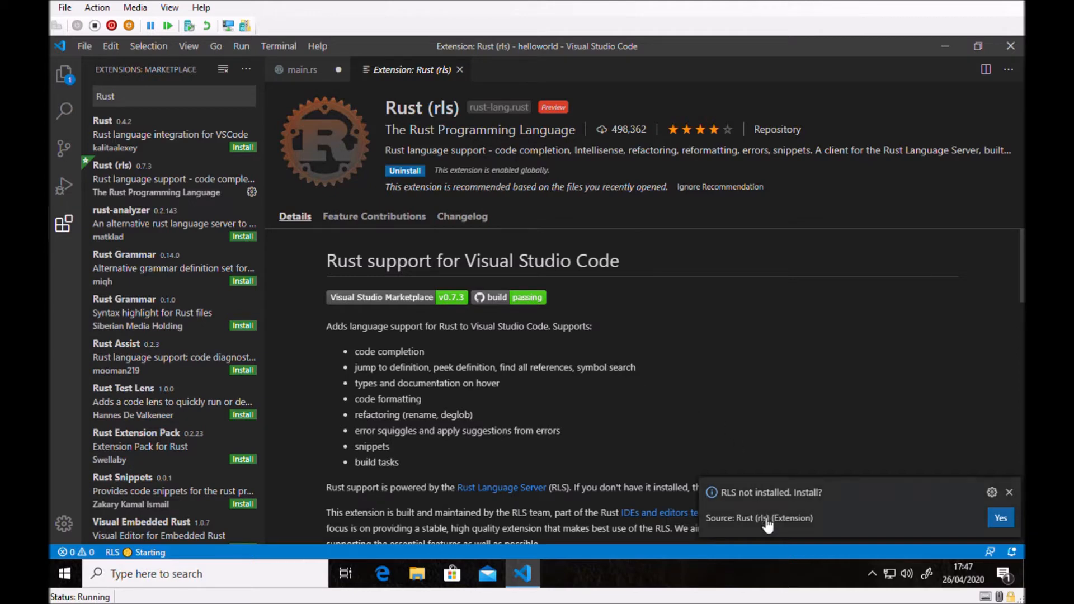
left_click(1011, 520)
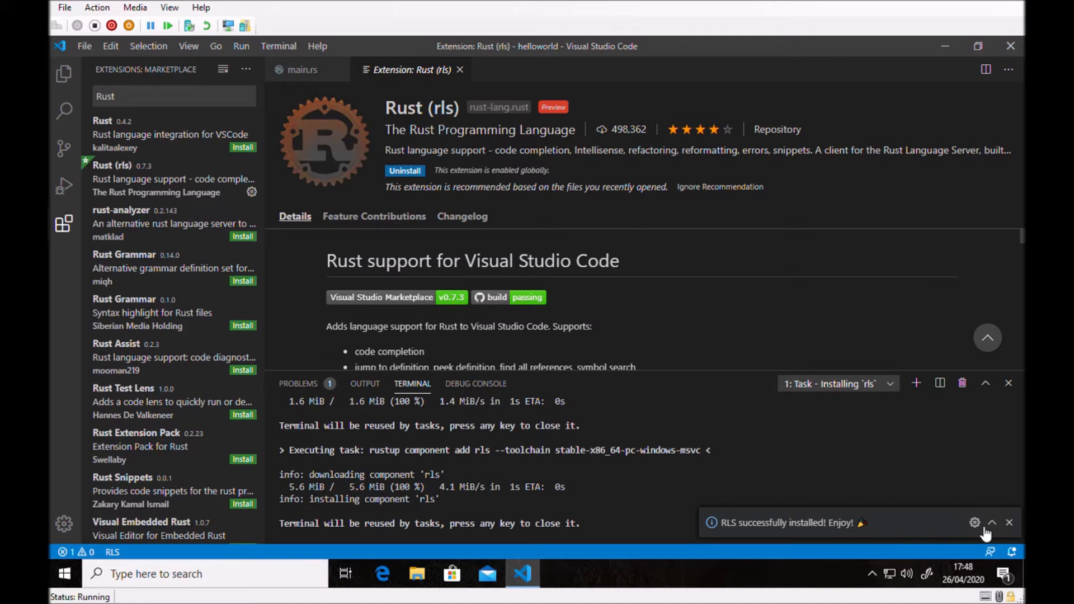
left_click(1010, 523)
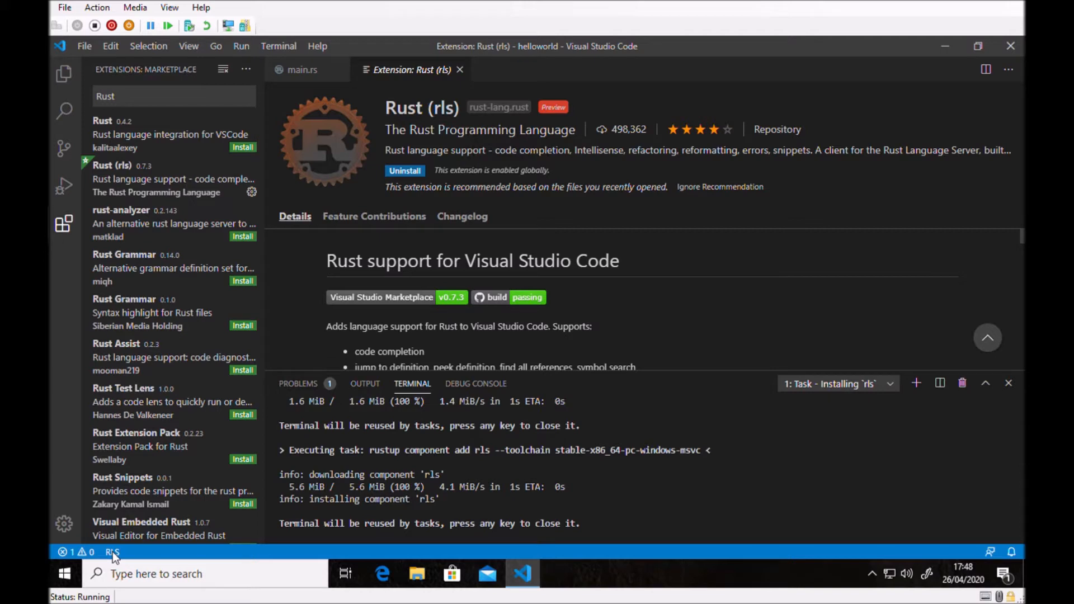
Add the missing semicolon after the "Hello, world!" println statement on line 2 of main.rs and save the file.
left_click(65, 76)
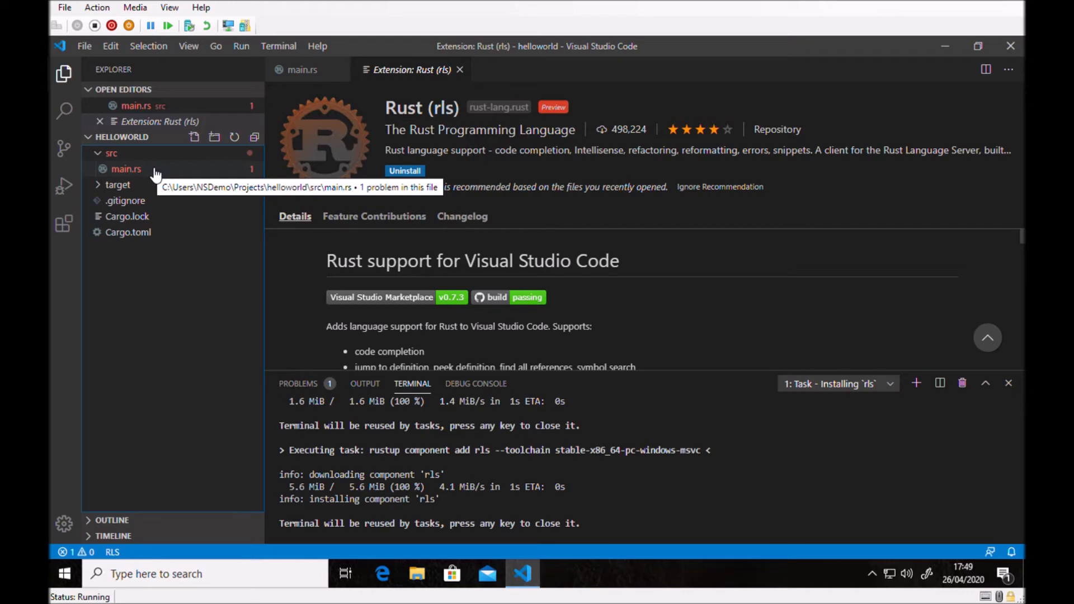
left_click(146, 107)
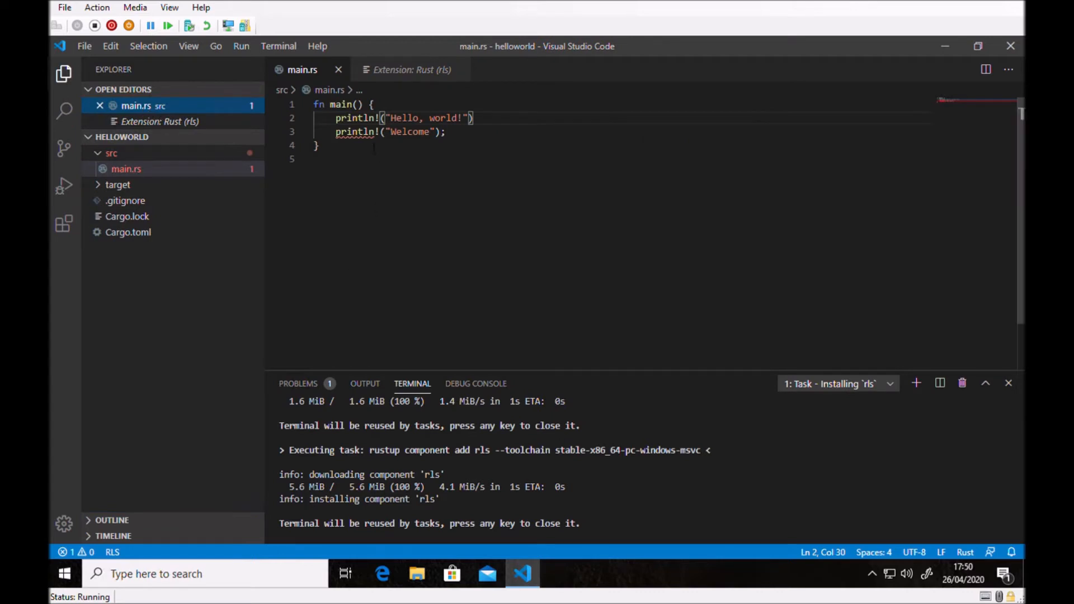
mouse_move(355, 134)
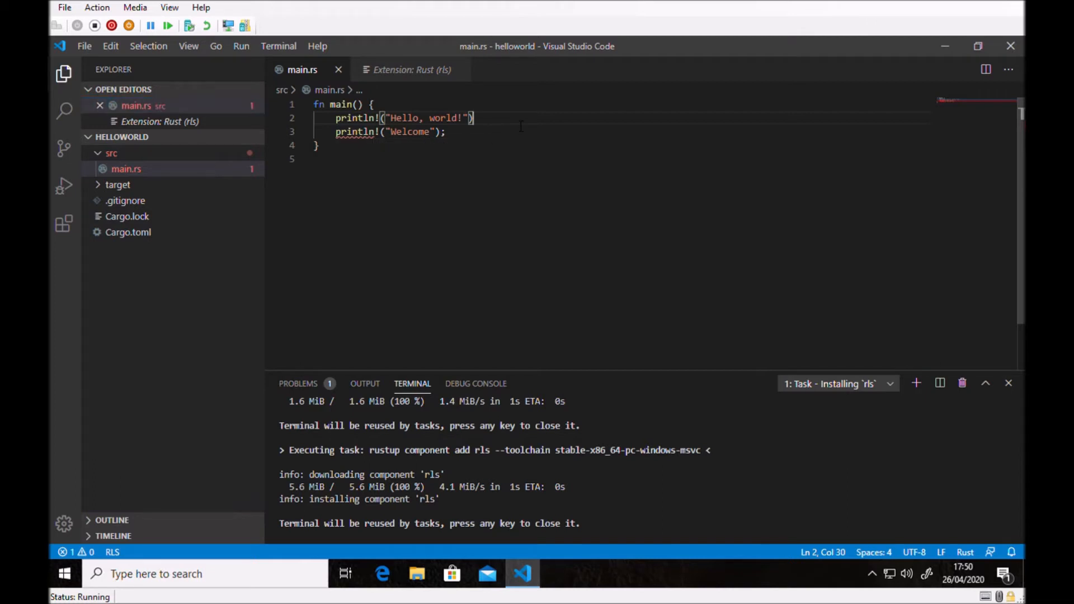
type(";")
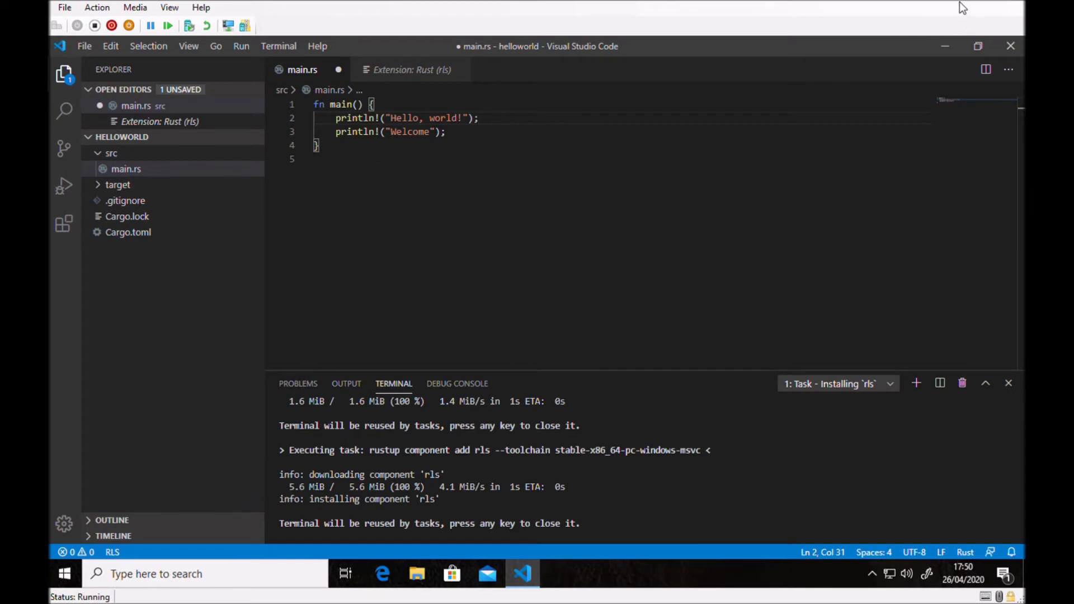
left_click(82, 46)
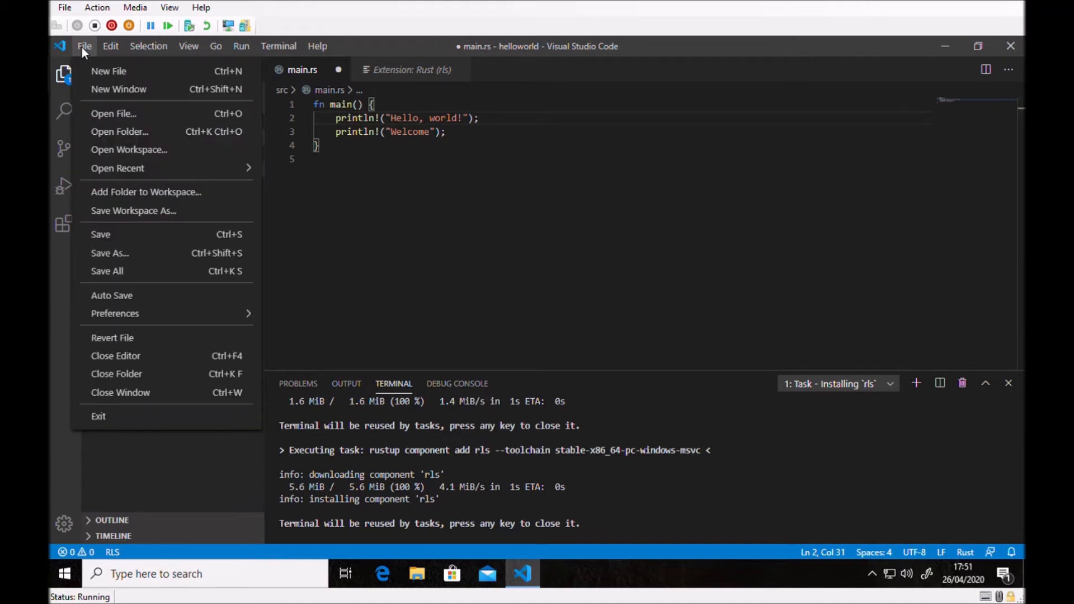
left_click(105, 234)
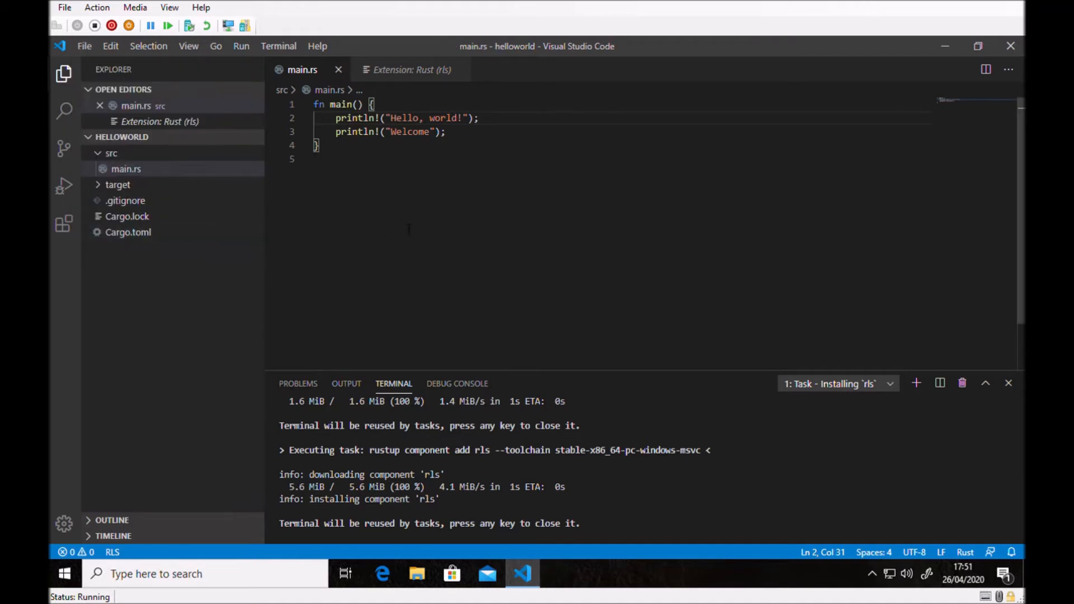
Close the Rust (rls) extension page and main.rs, and open Cargo.toml from the helloworld folder.
left_click(463, 69)
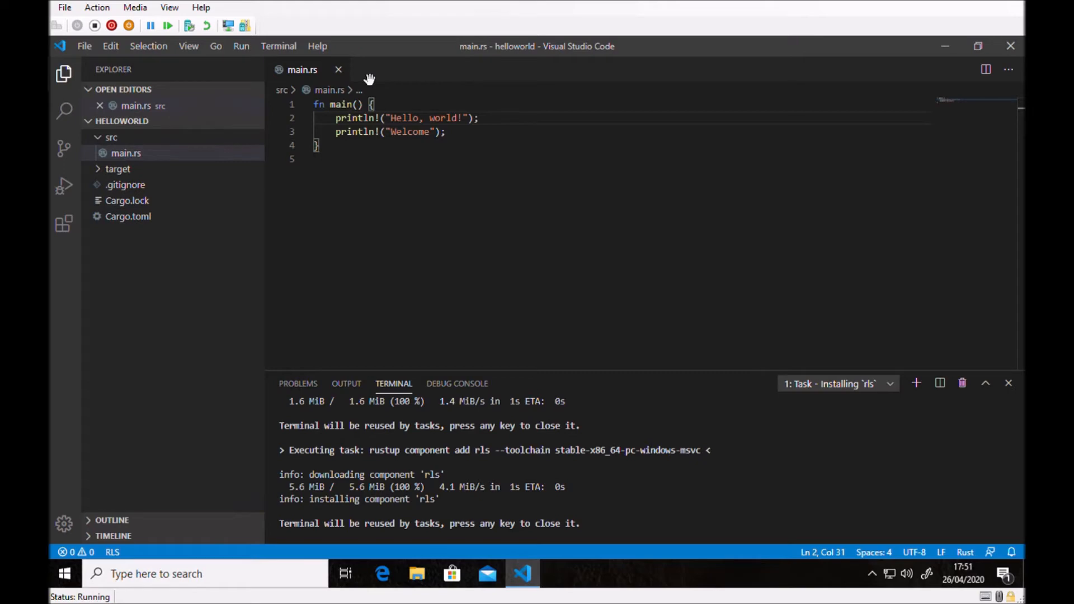
left_click(338, 70)
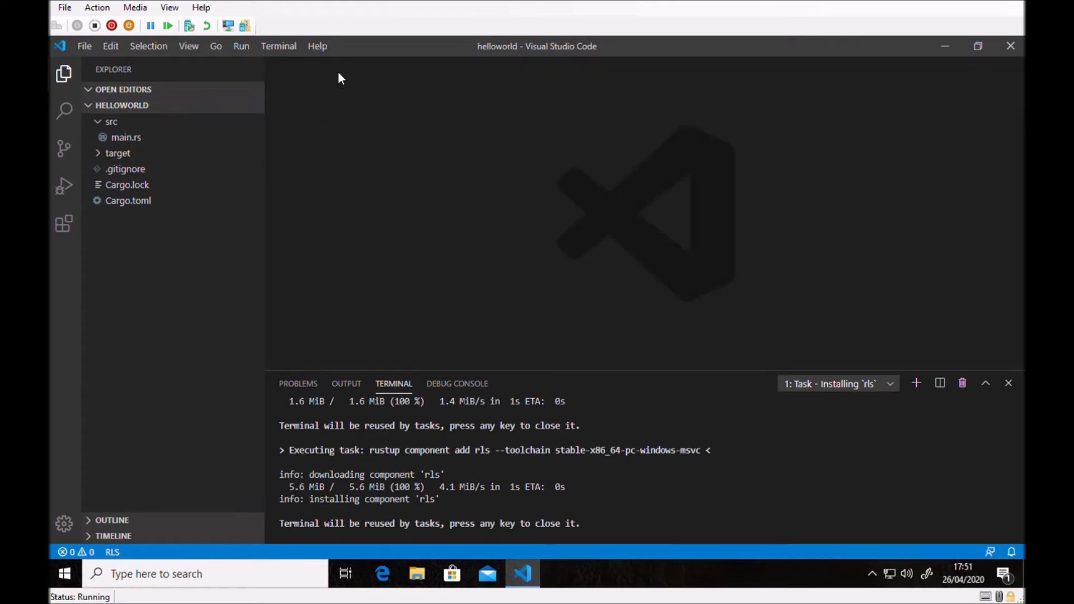
left_click(144, 208)
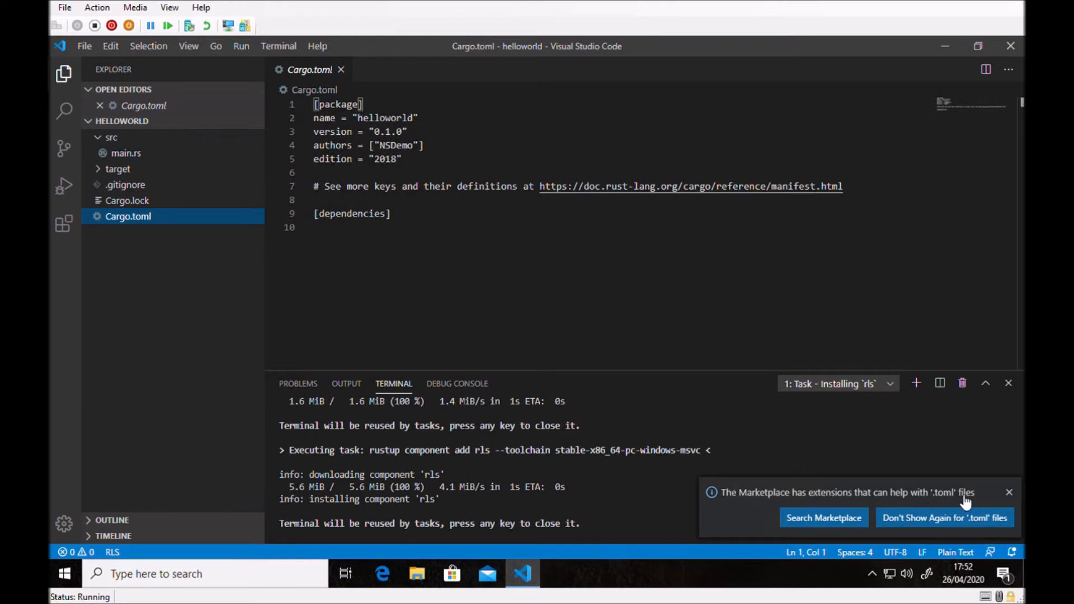
Install the Better TOML extension from the suggested marketplace search for .toml files and reopen Cargo.toml.
left_click(831, 519)
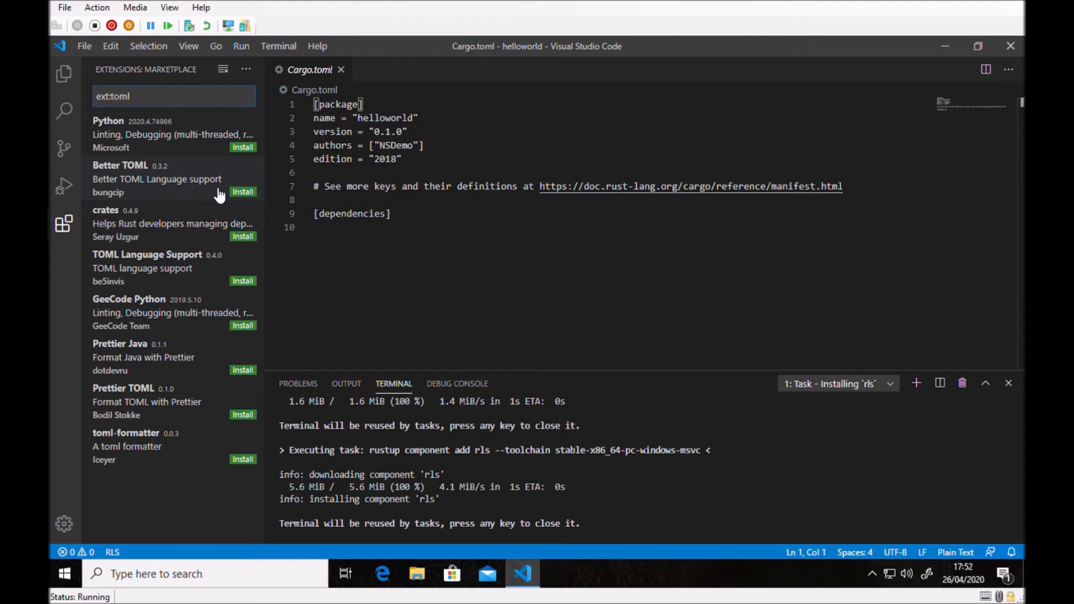
left_click(242, 192)
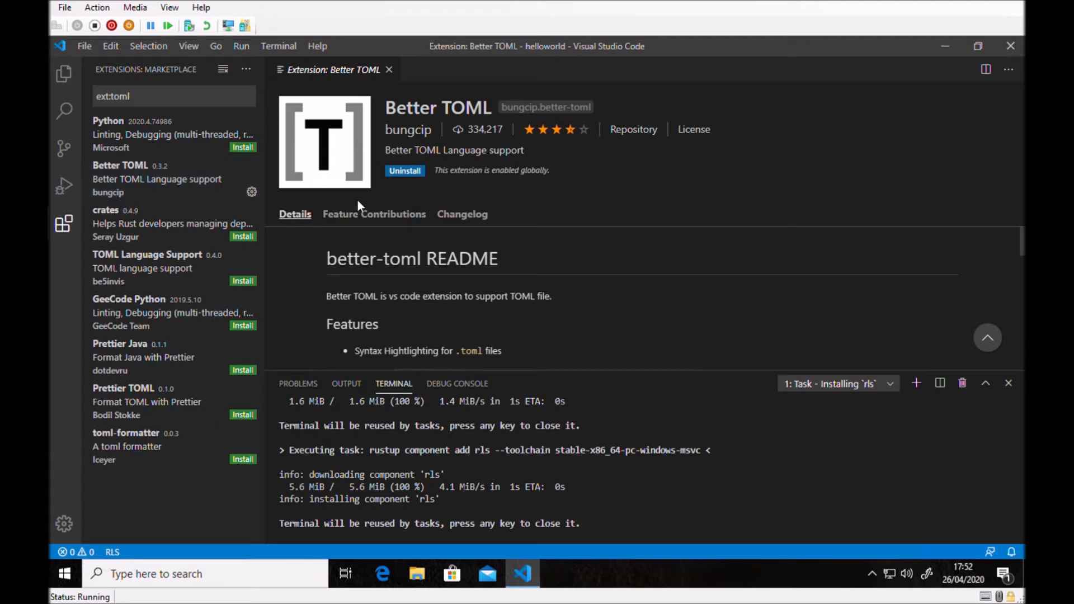
left_click(66, 76)
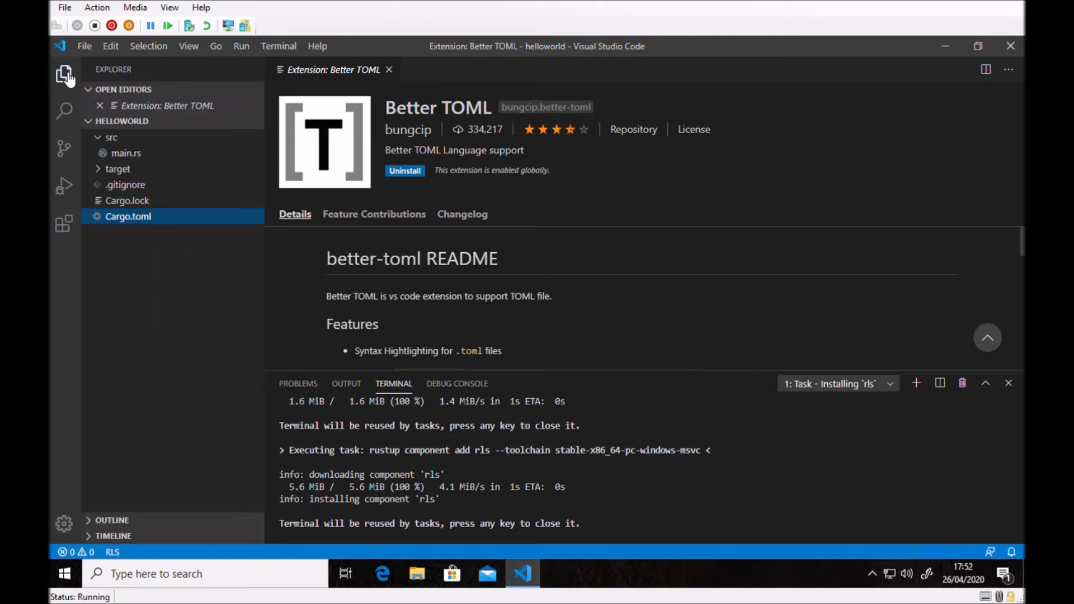
left_click(141, 219)
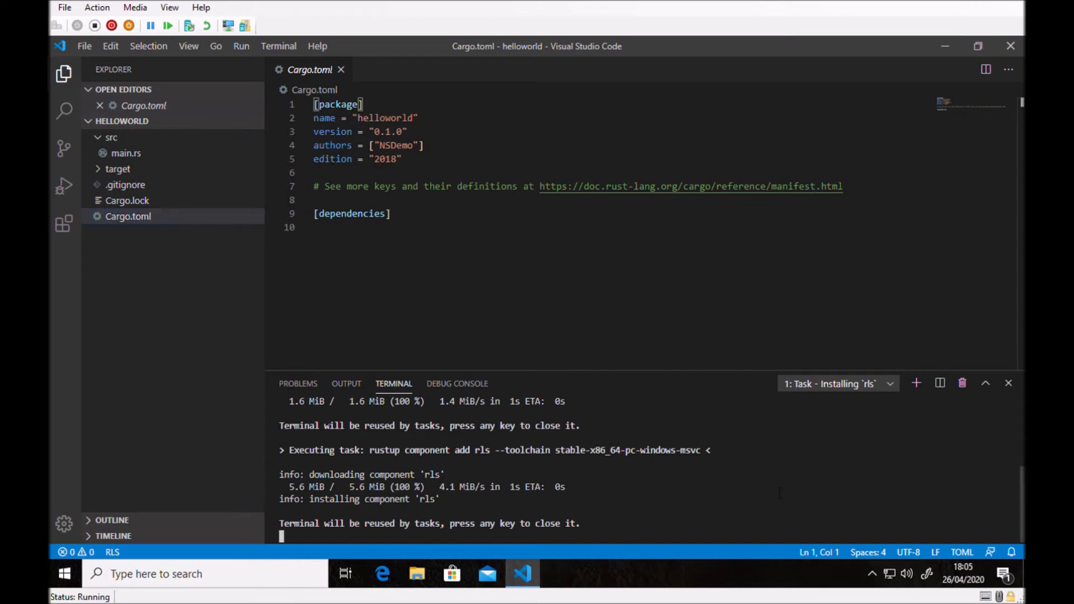
Close the finished RLS installation terminal and Cargo.toml, and open main.rs from the src folder.
left_click(1008, 383)
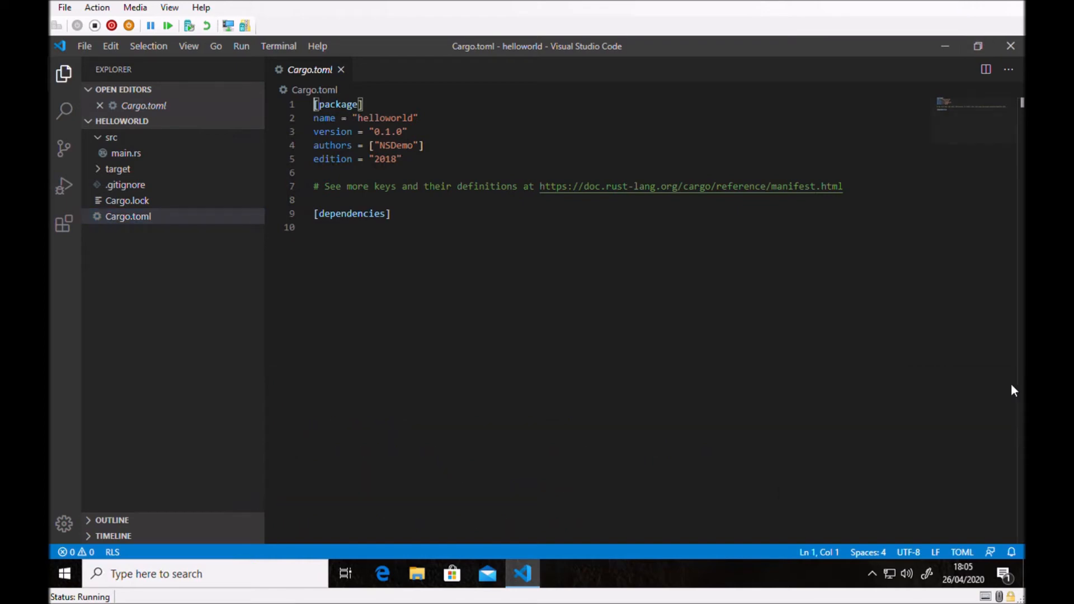
left_click(341, 70)
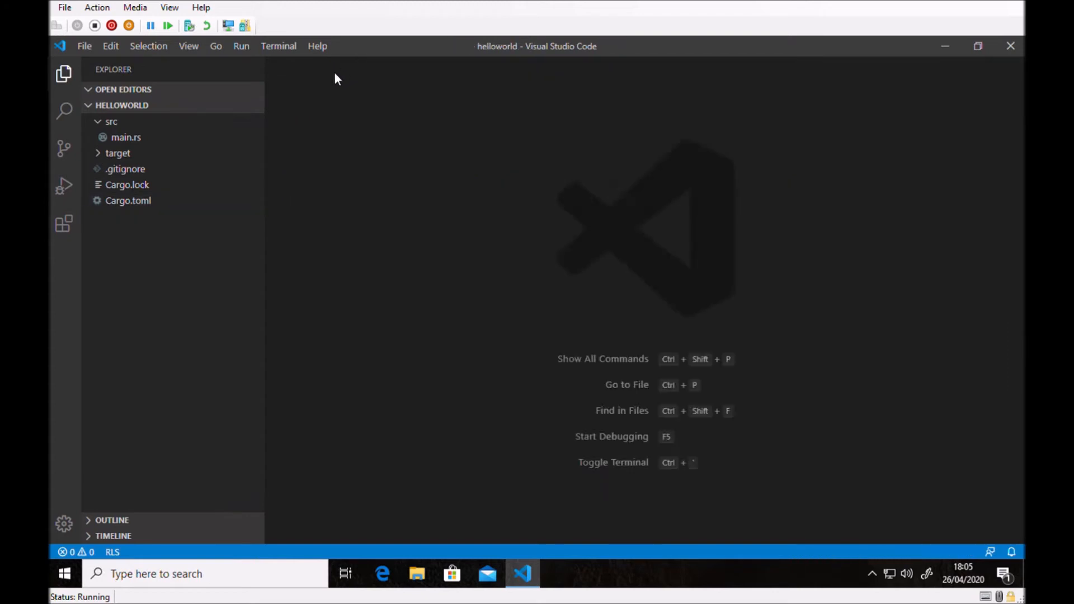
left_click(133, 141)
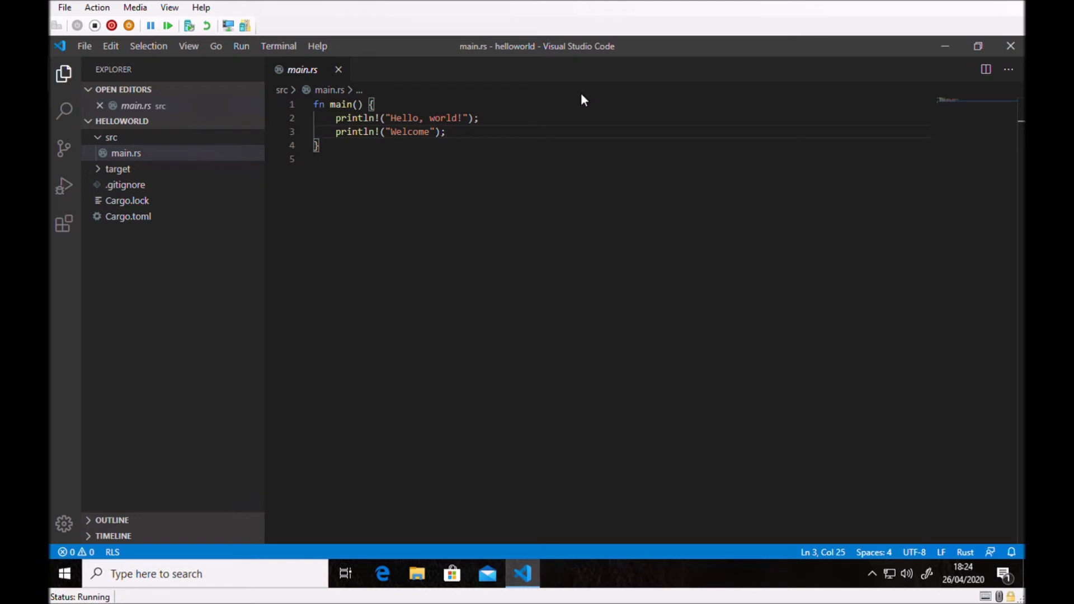
Run the helloworld project with cargo run in a new integrated terminal, and close the terminal view.
left_click(287, 49)
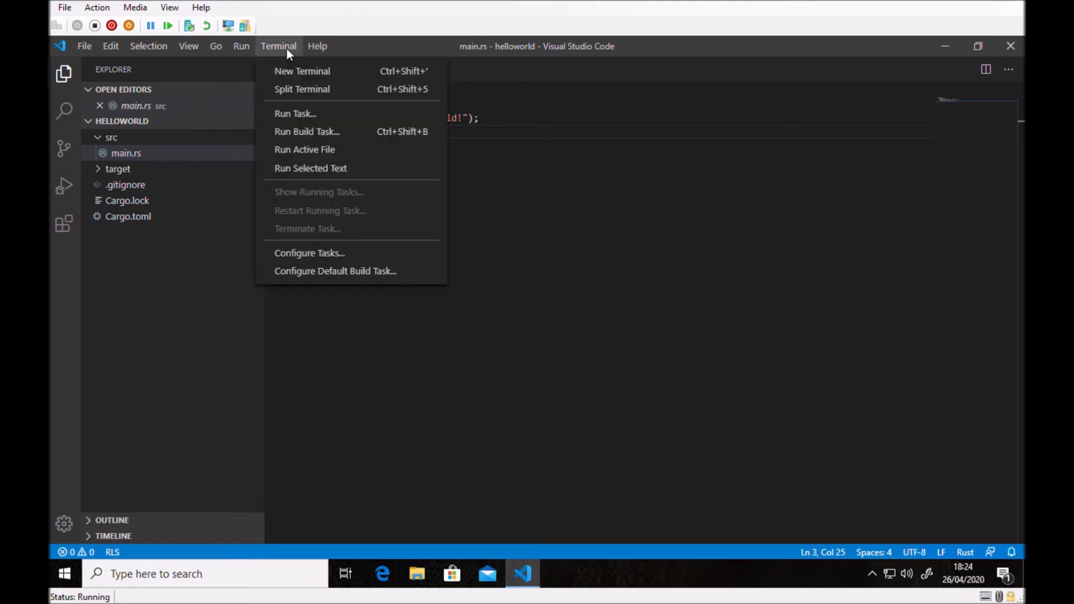
left_click(360, 74)
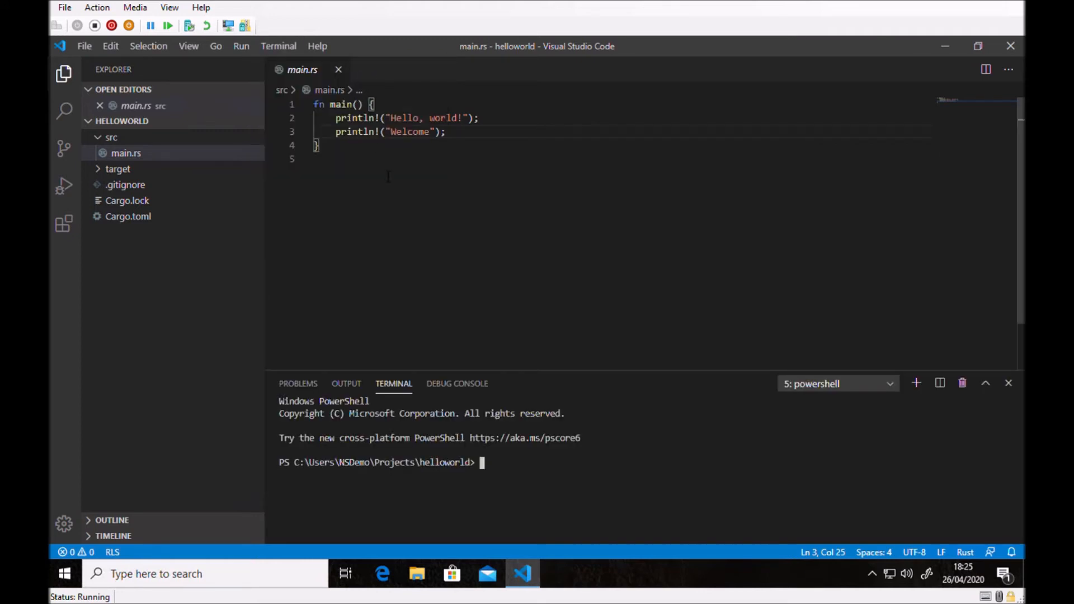
type("cargo run")
key("Return")
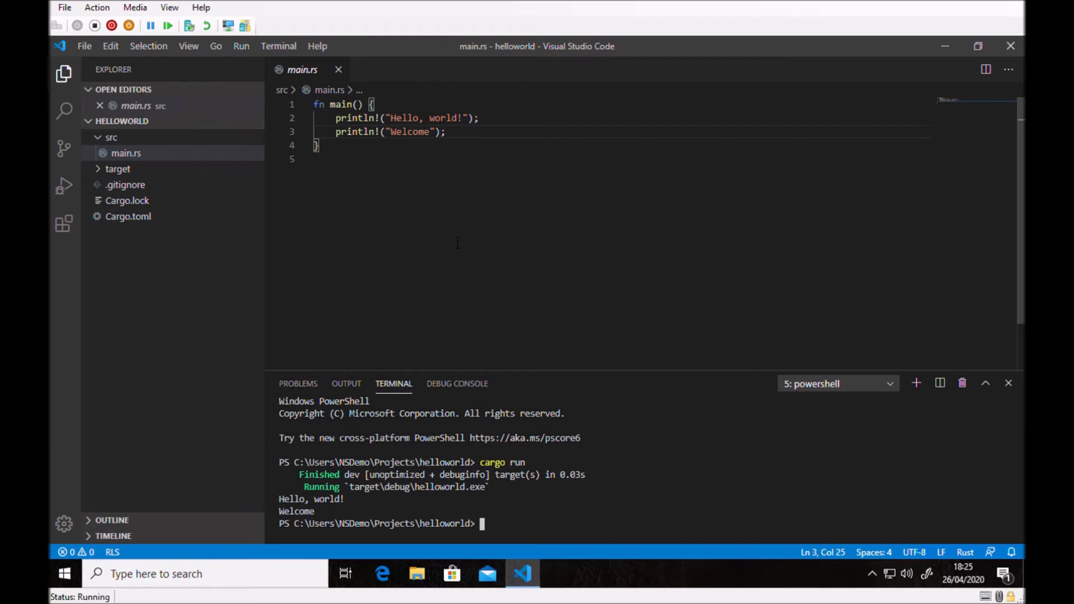
left_click(1009, 383)
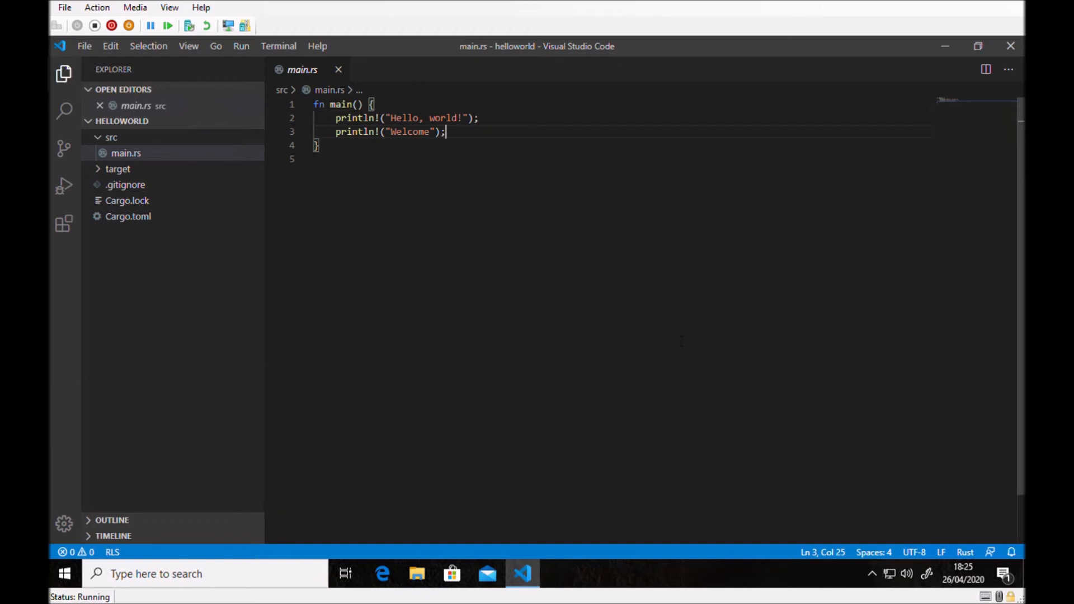
Search the extensions for codelldb and examine the CodeLLDB feature list, highlighting its Rust language support entry.
left_click(67, 228)
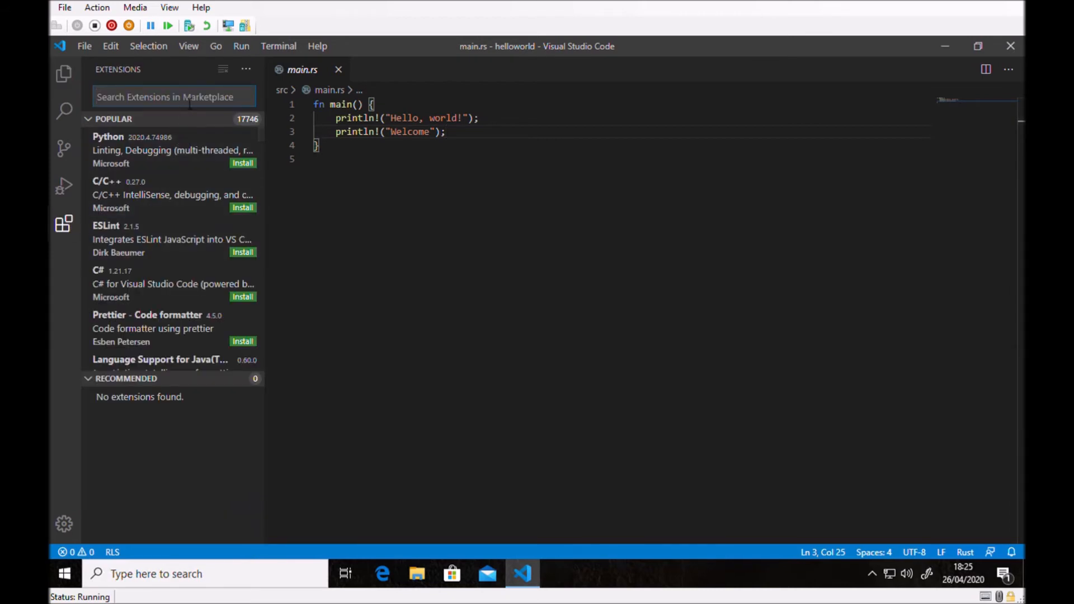
type("codel")
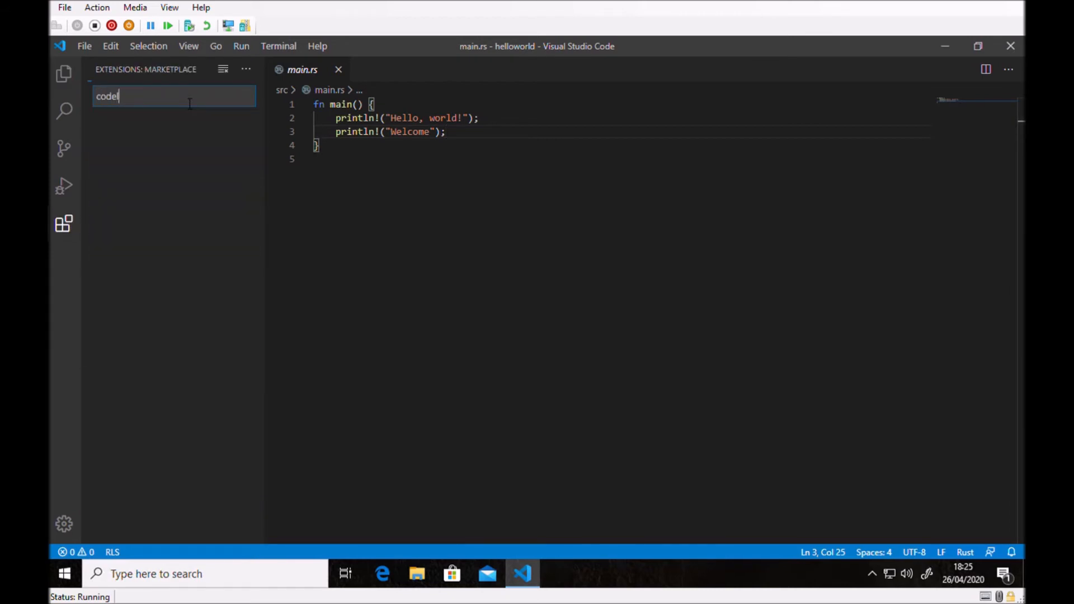
type("ldb")
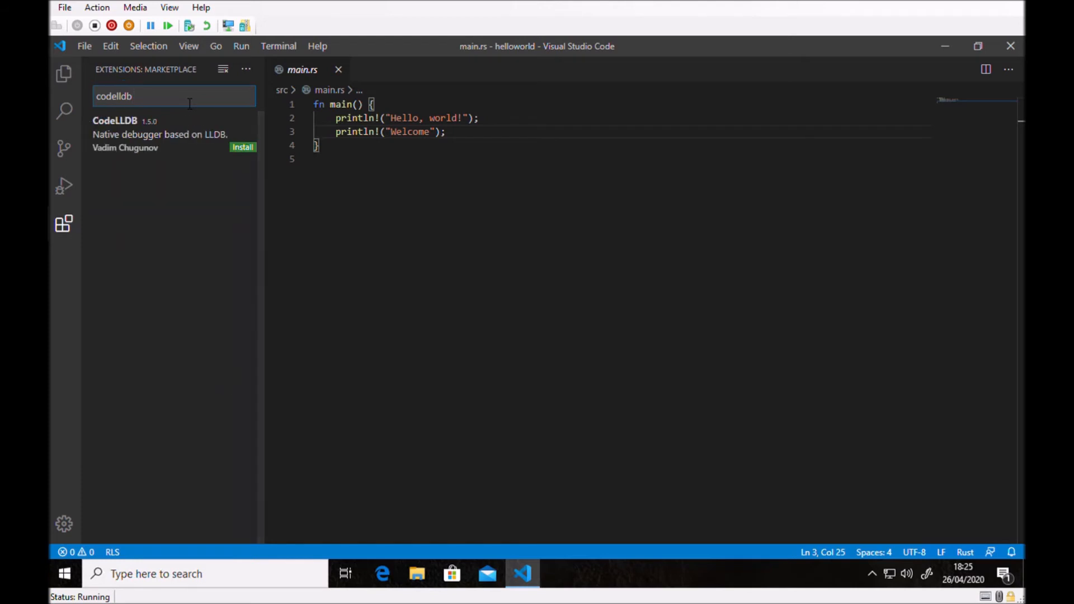
left_click(151, 147)
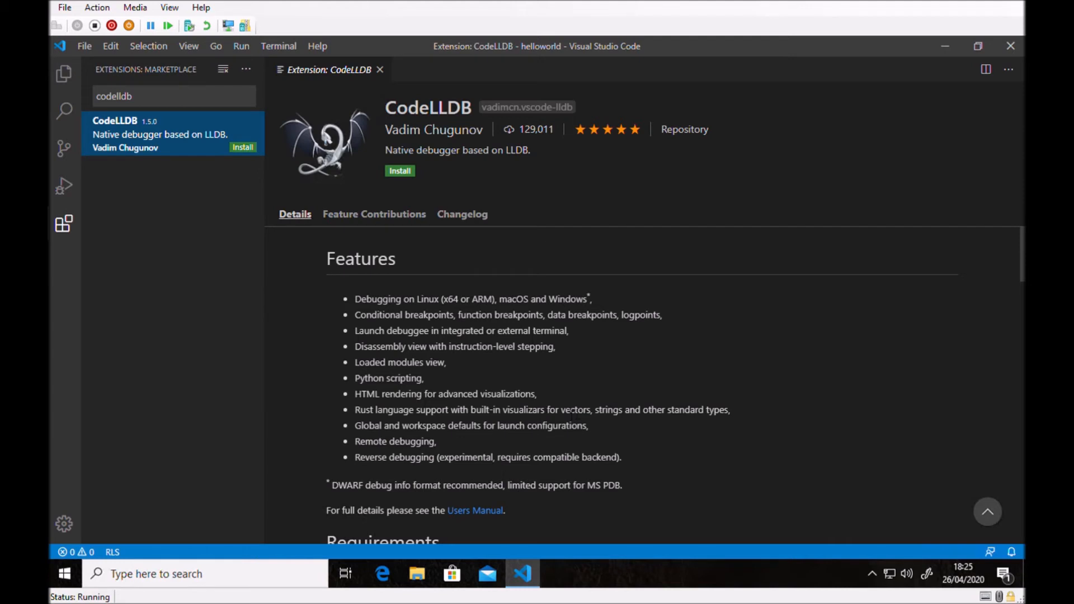
left_click(356, 412)
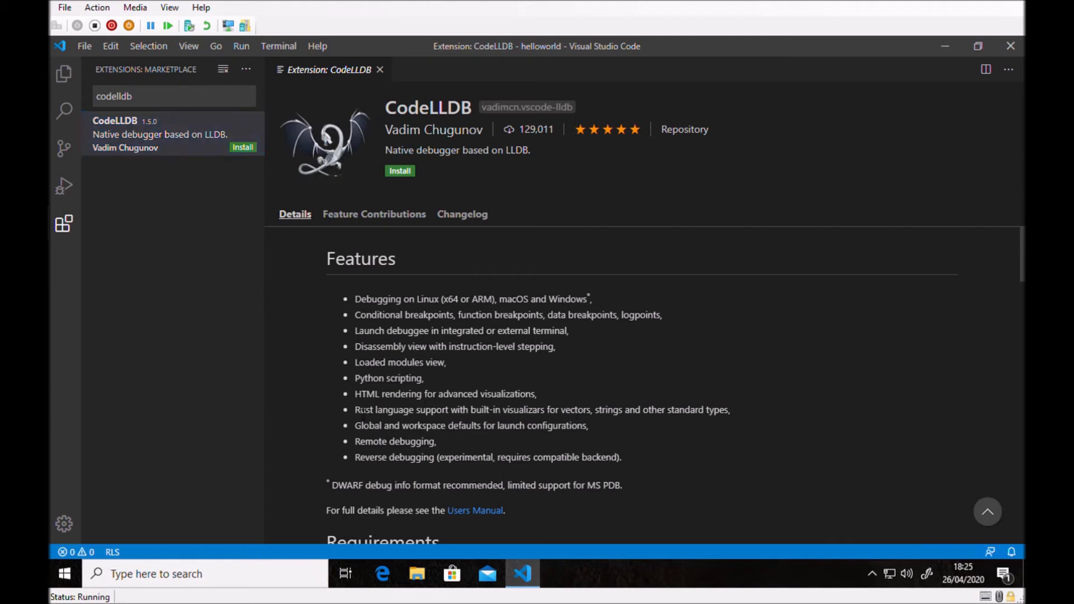
left_click_drag(355, 413, 451, 414)
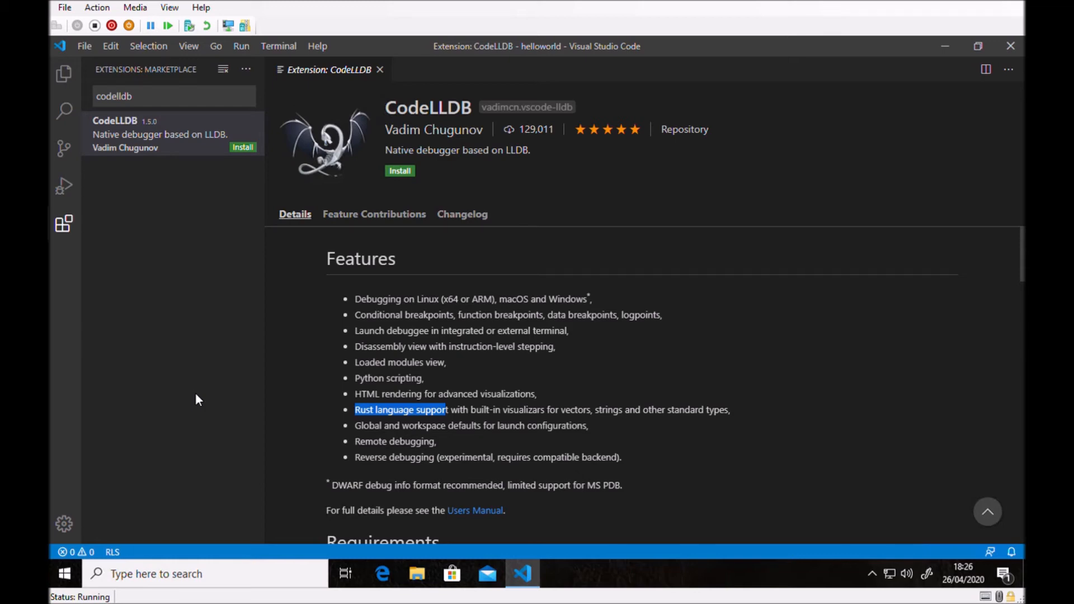
left_click(382, 574)
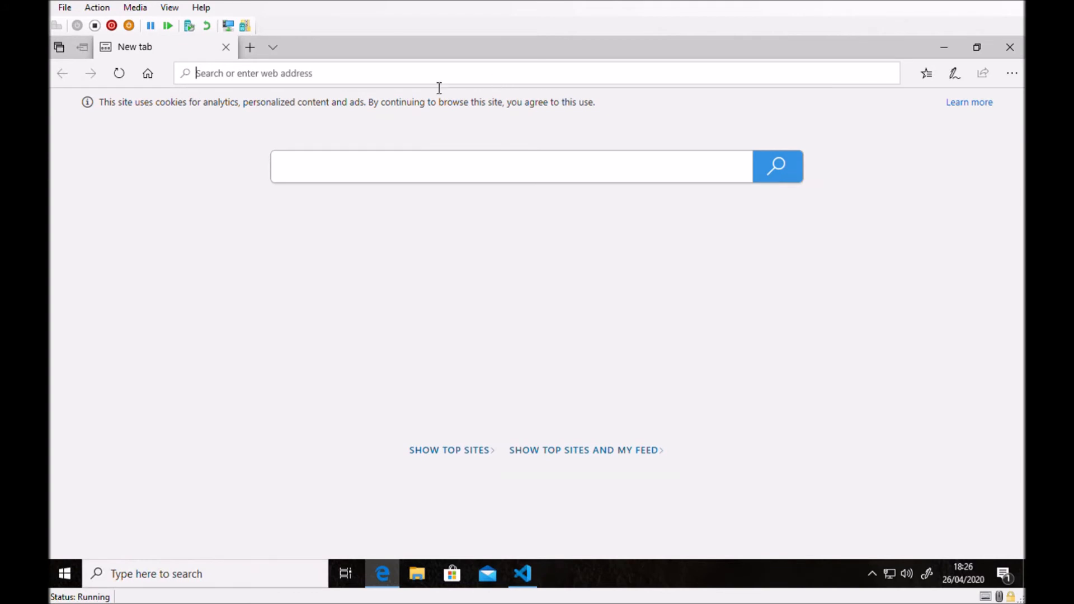
type("www.")
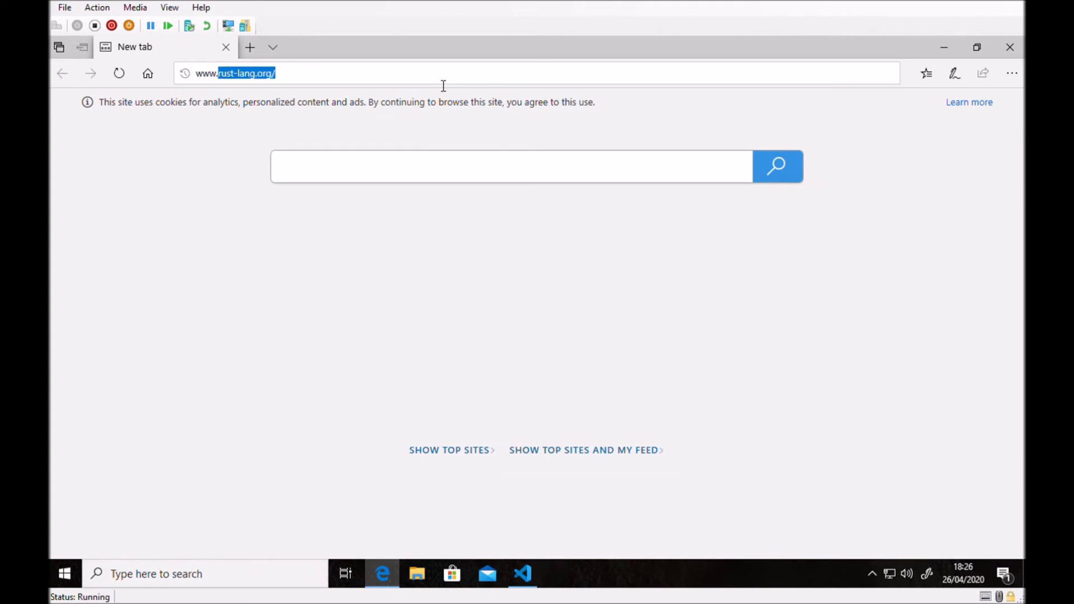
type("pytho")
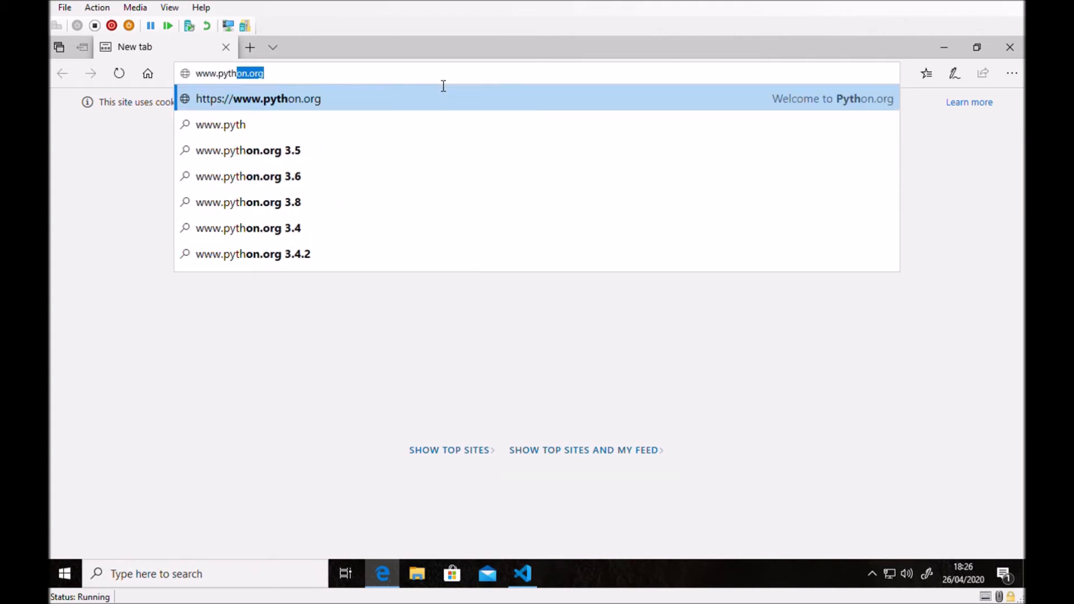
key("Return")
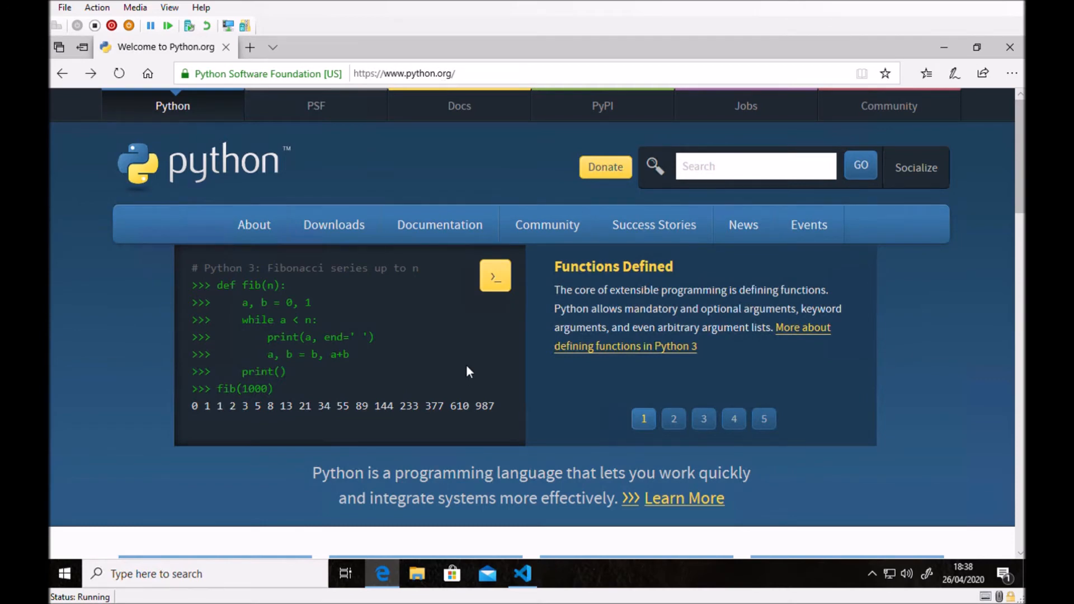
mouse_move(316, 225)
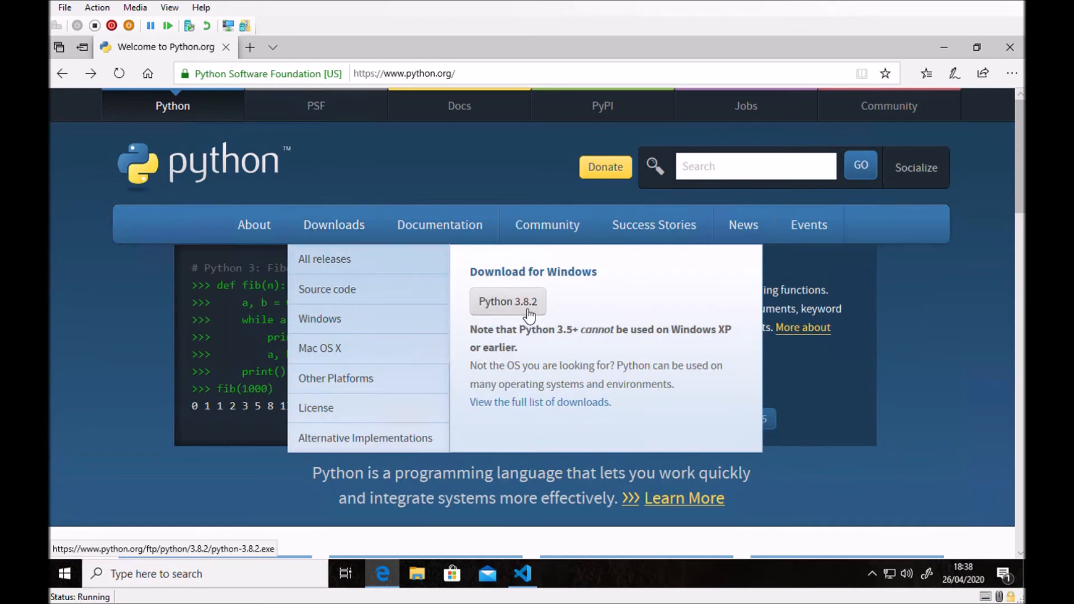
left_click(319, 323)
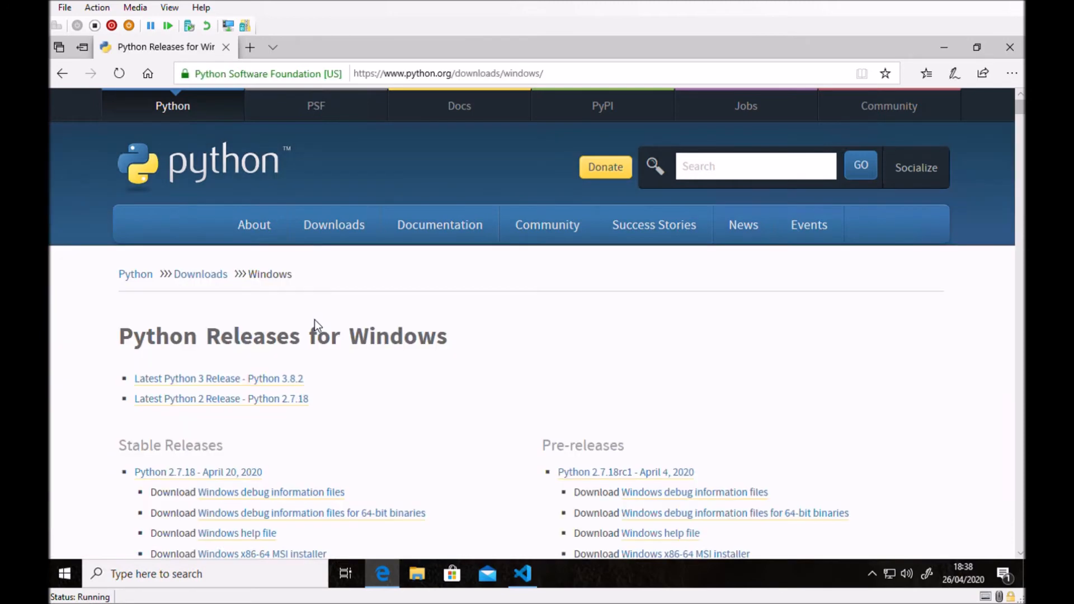
left_click(272, 380)
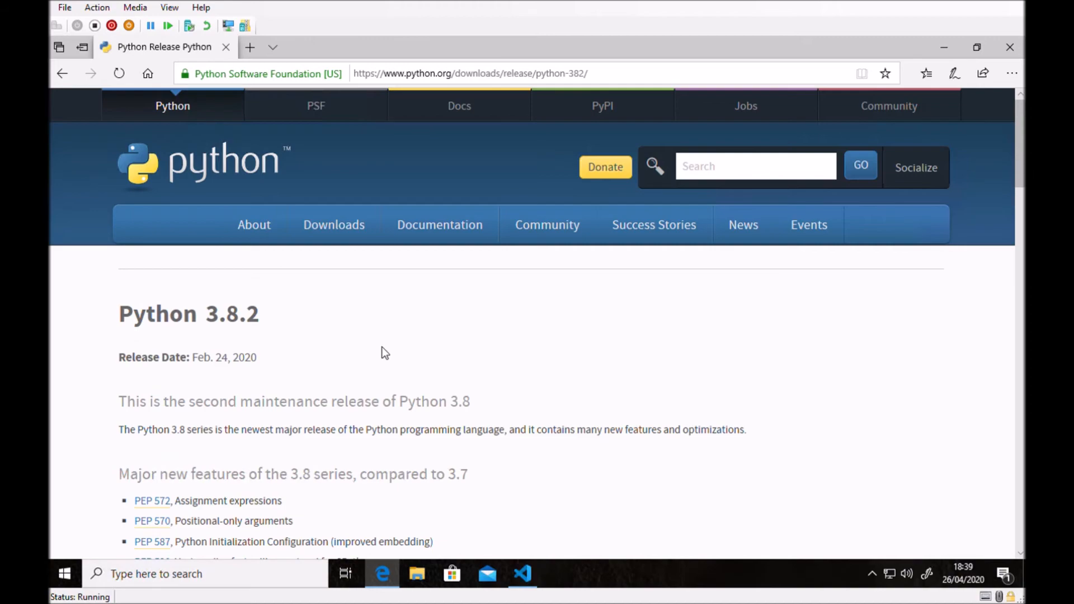
Download and run the Windows x86-64 executable installer from the release's Files list, and close the browser.
scroll(382, 347, "down", 15)
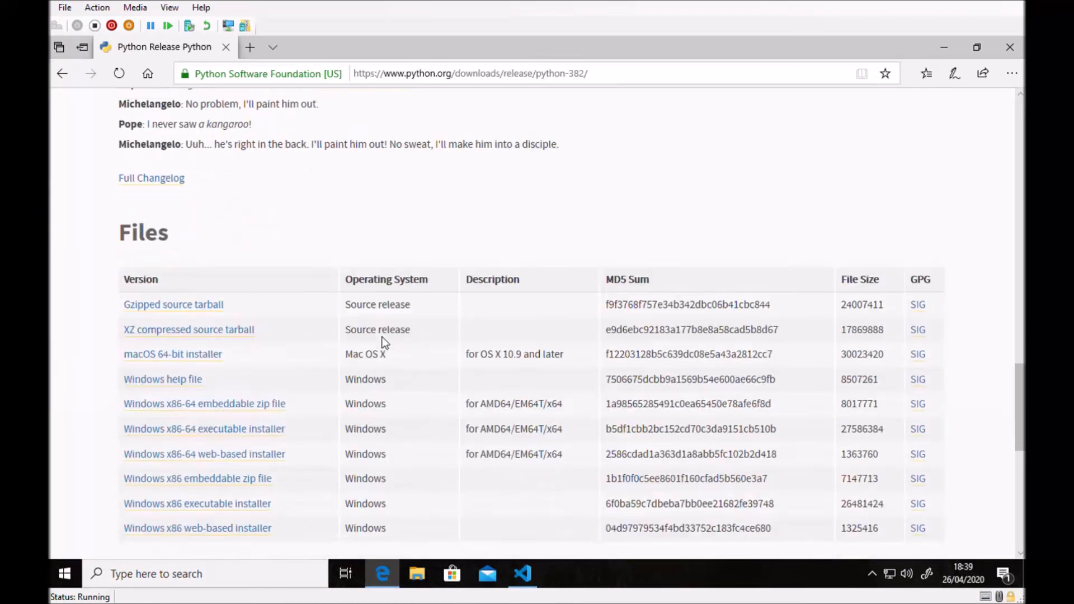
left_click(190, 435)
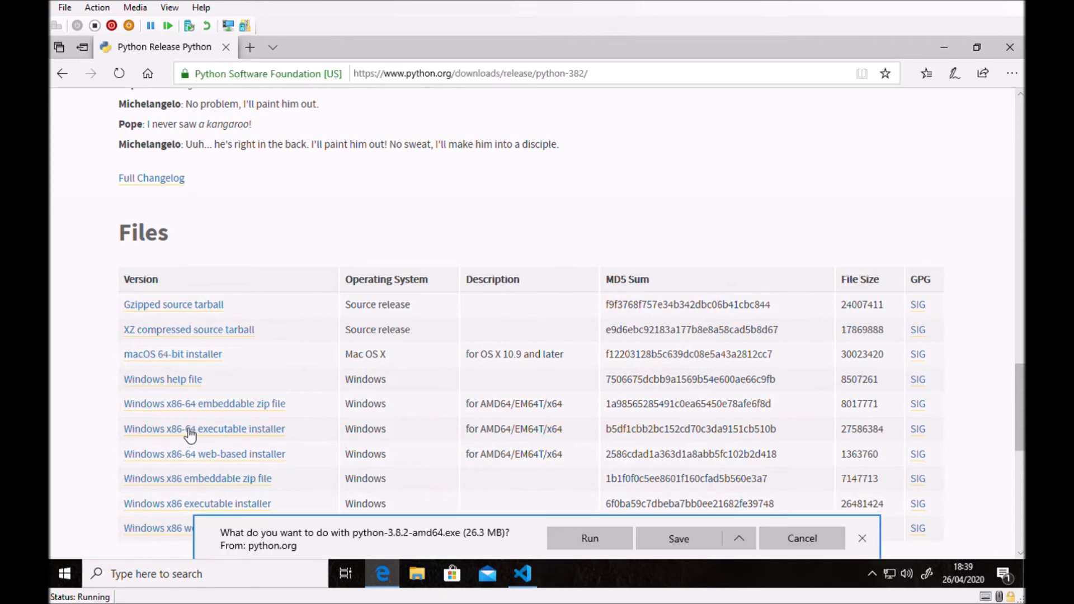
left_click(600, 536)
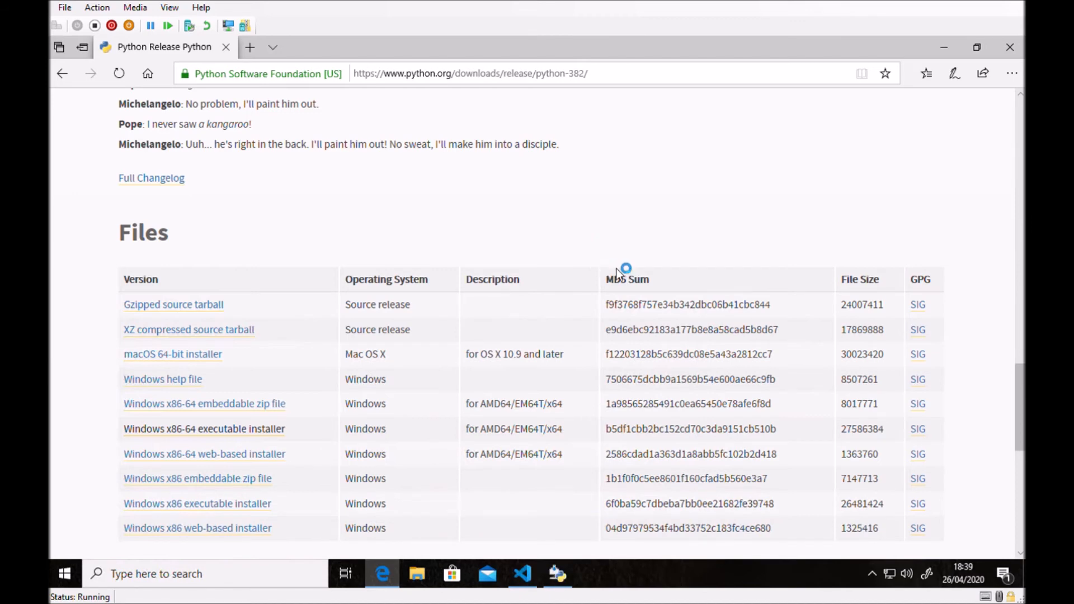
left_click(1010, 47)
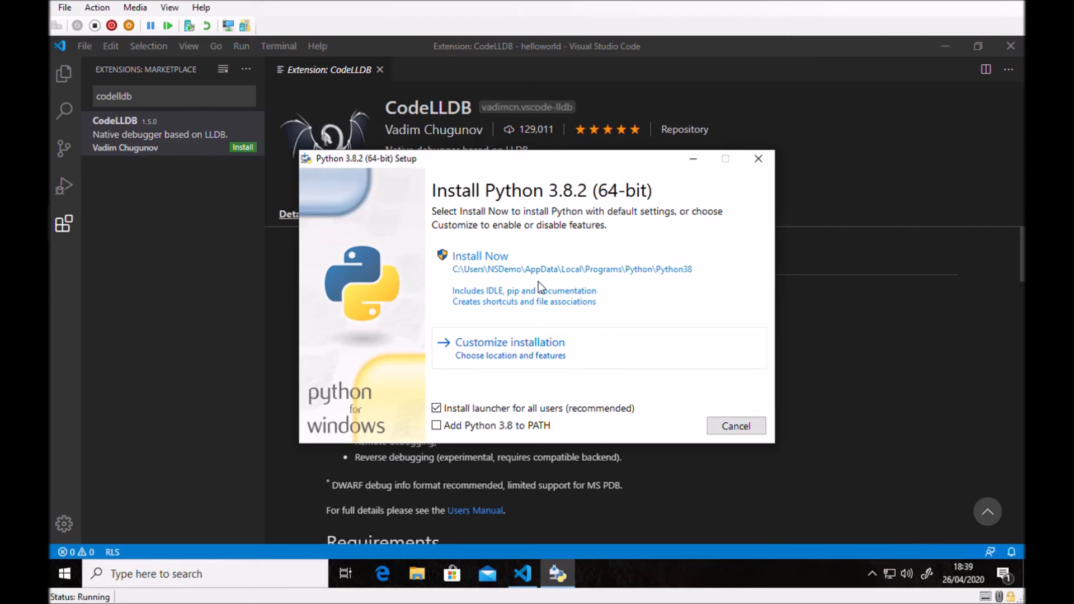
Install Python 3.8.2 (64-bit) with the default settings and close the finished setup.
left_click(508, 268)
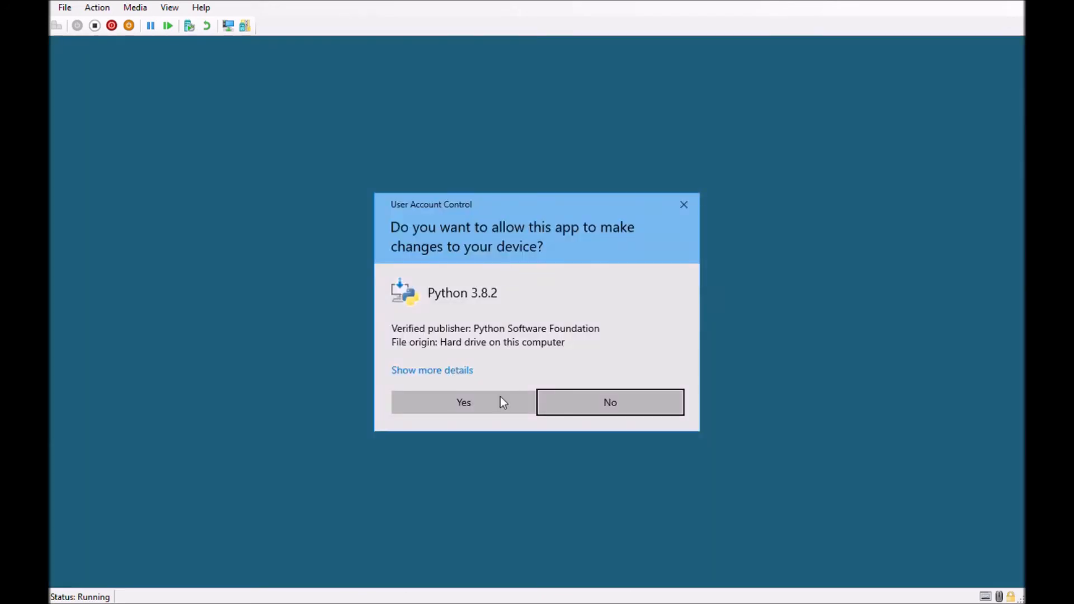
left_click(475, 405)
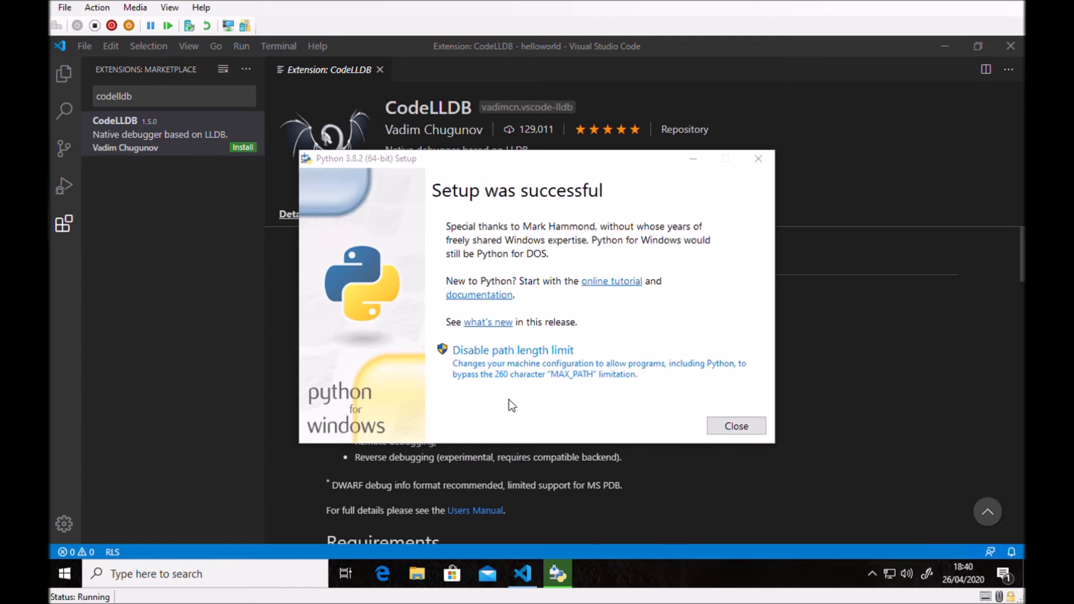
left_click(743, 427)
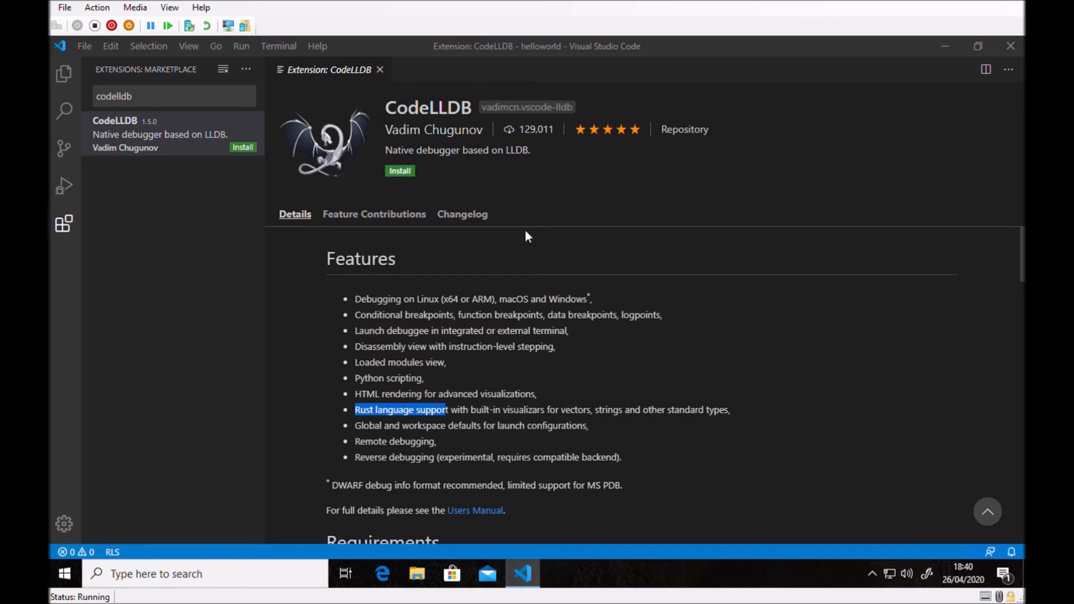
Install the CodeLLDB extension and close its details page.
left_click(410, 173)
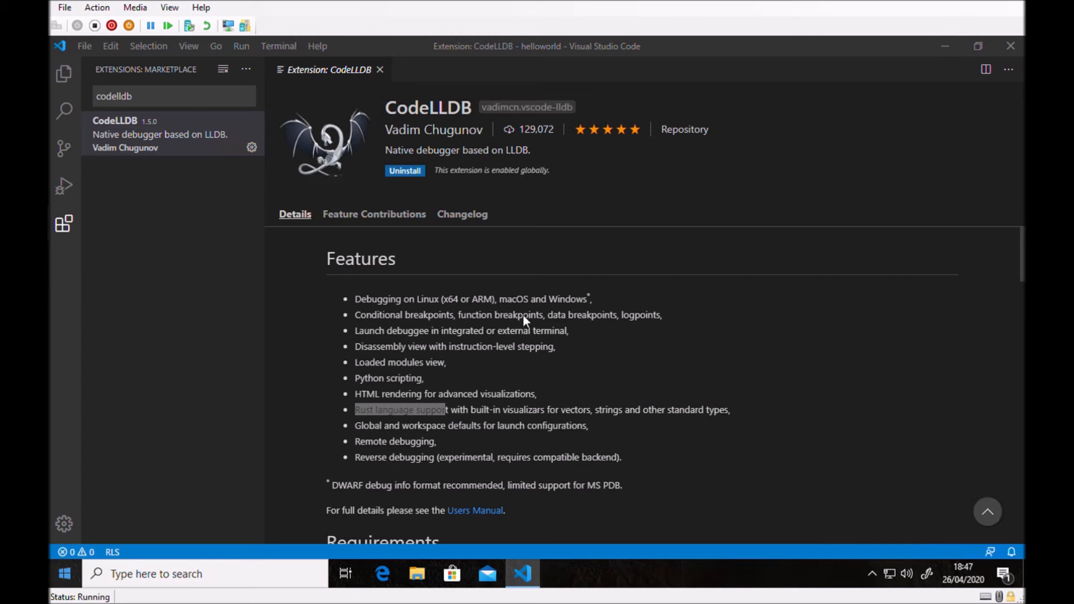
left_click(379, 70)
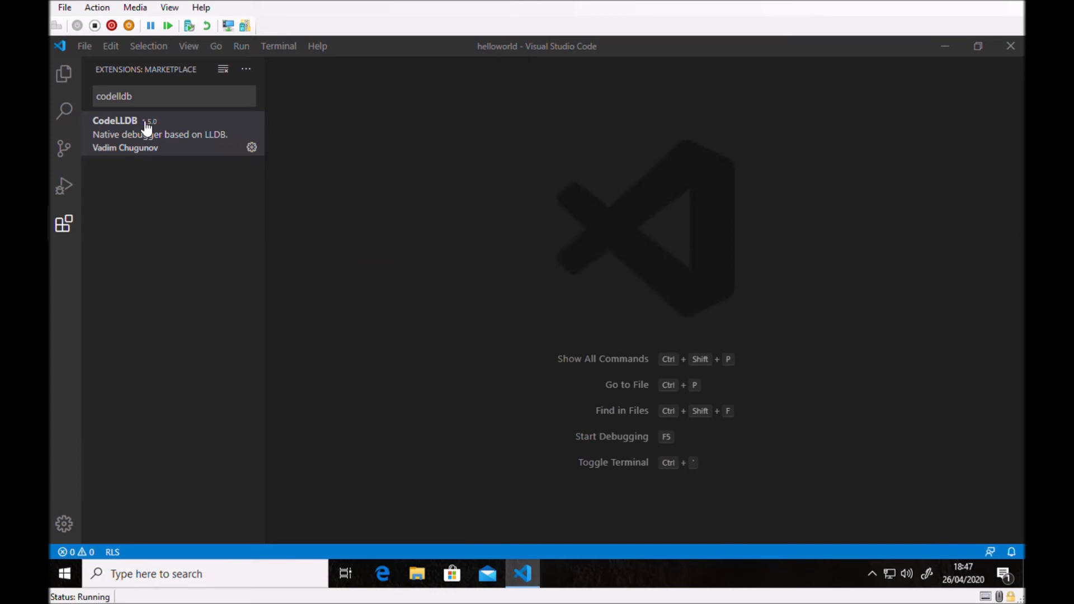
Open main.rs from the src folder and start debugging it with the LLDB environment.
left_click(65, 76)
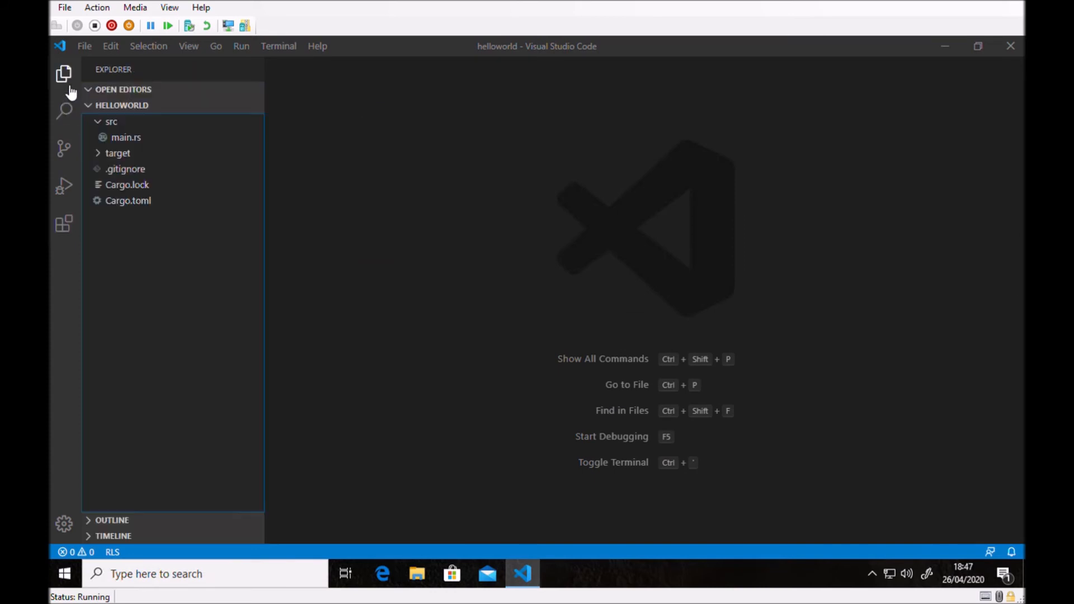
left_click(135, 140)
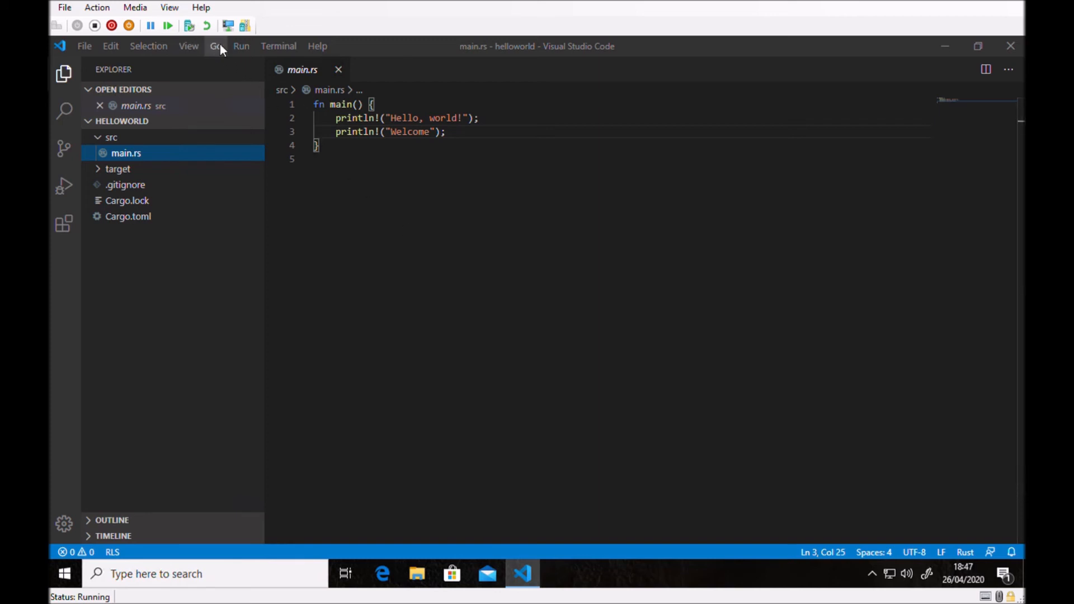
left_click(242, 46)
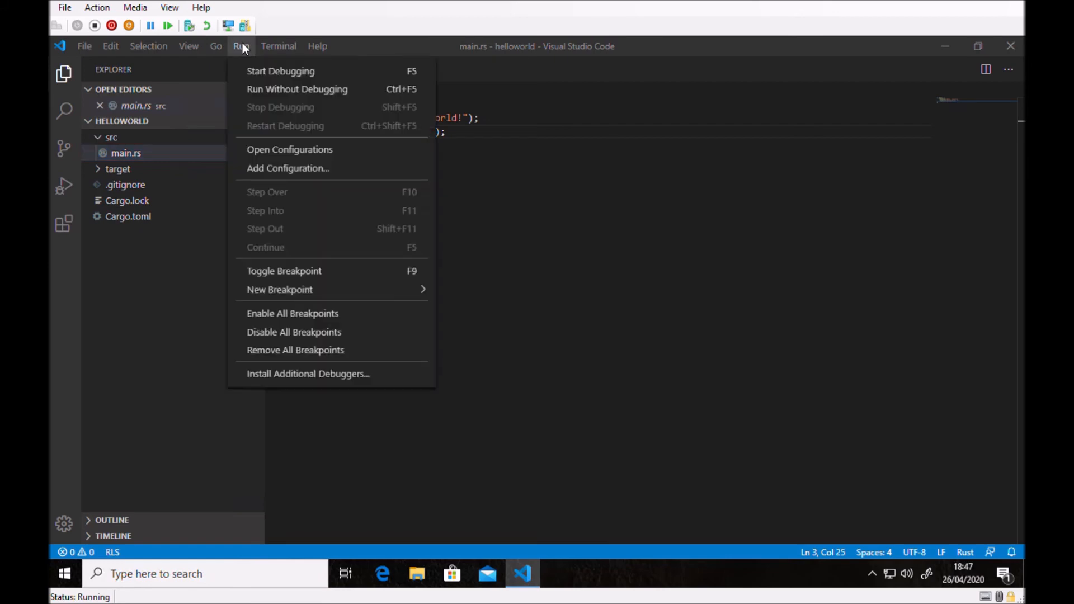
left_click(275, 73)
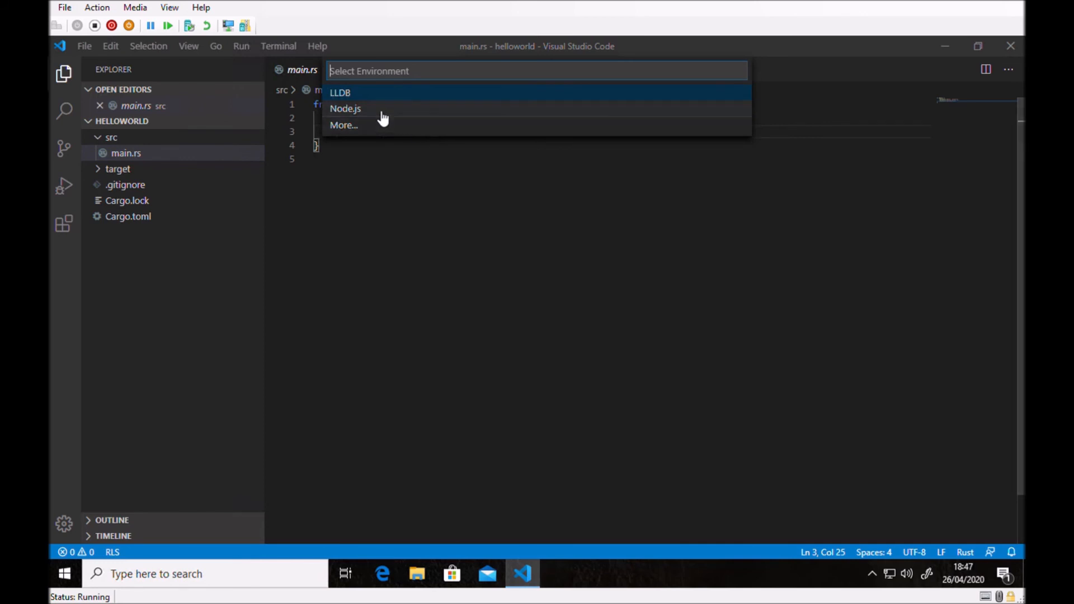
left_click(347, 97)
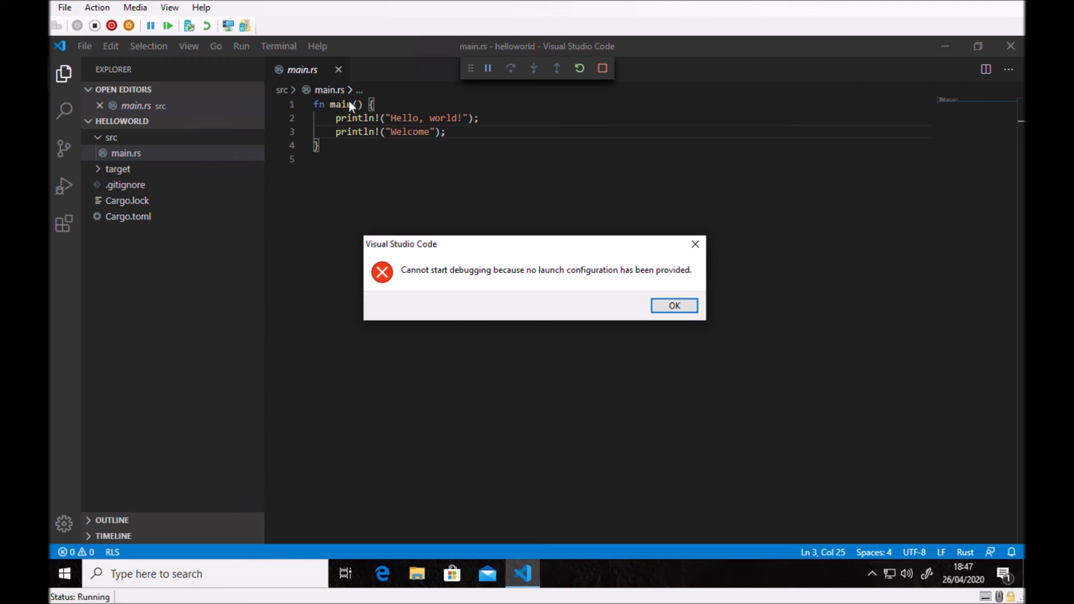
Dismiss the missing launch configuration error, generate launch configurations for the Cargo.toml targets, and close launch.json.
left_click(675, 307)
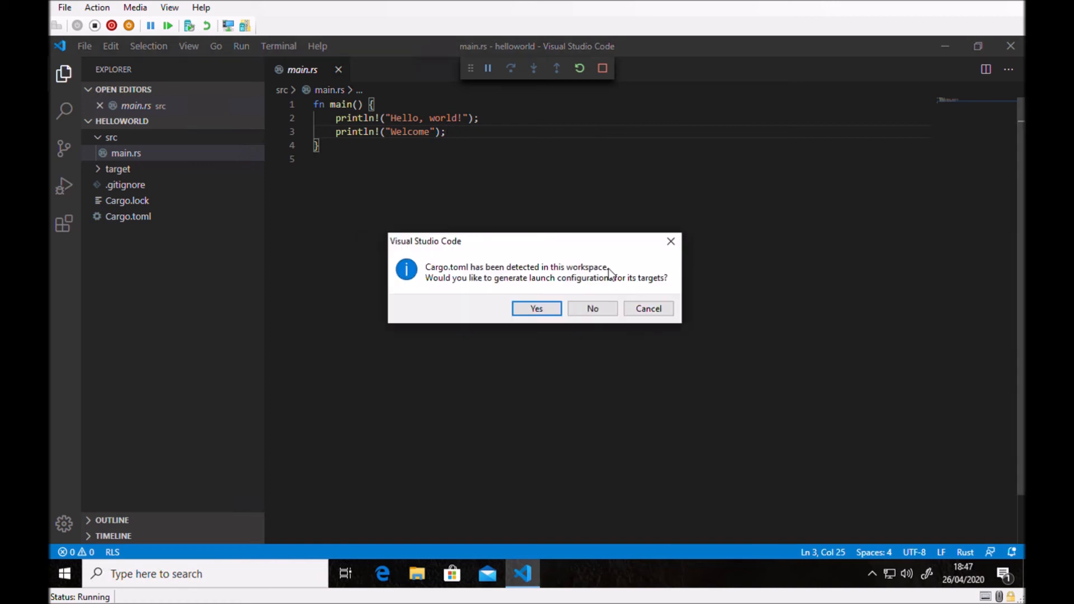
left_click(538, 309)
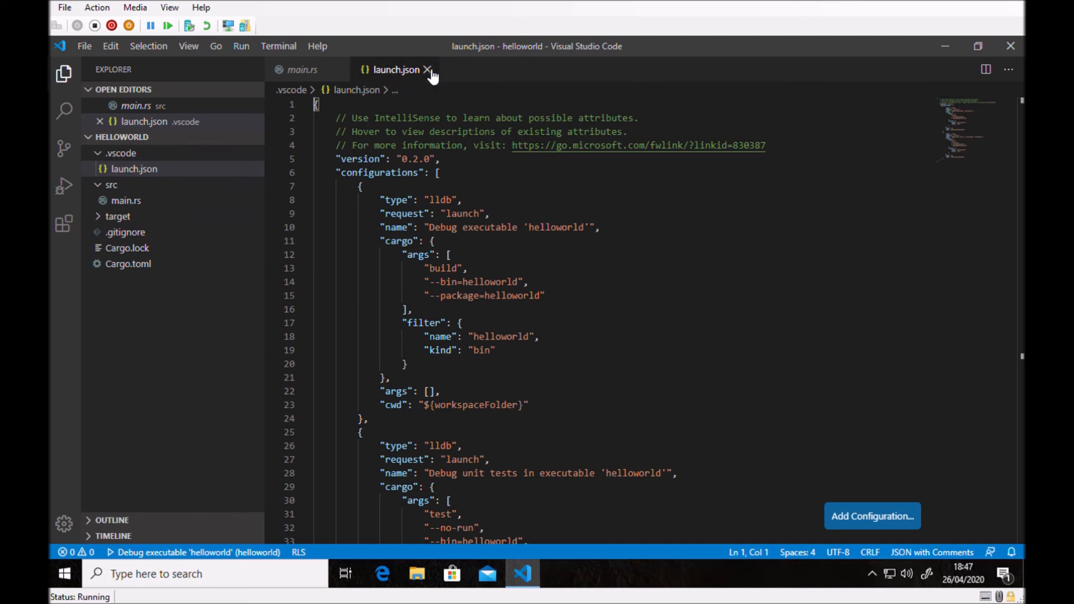
left_click(428, 69)
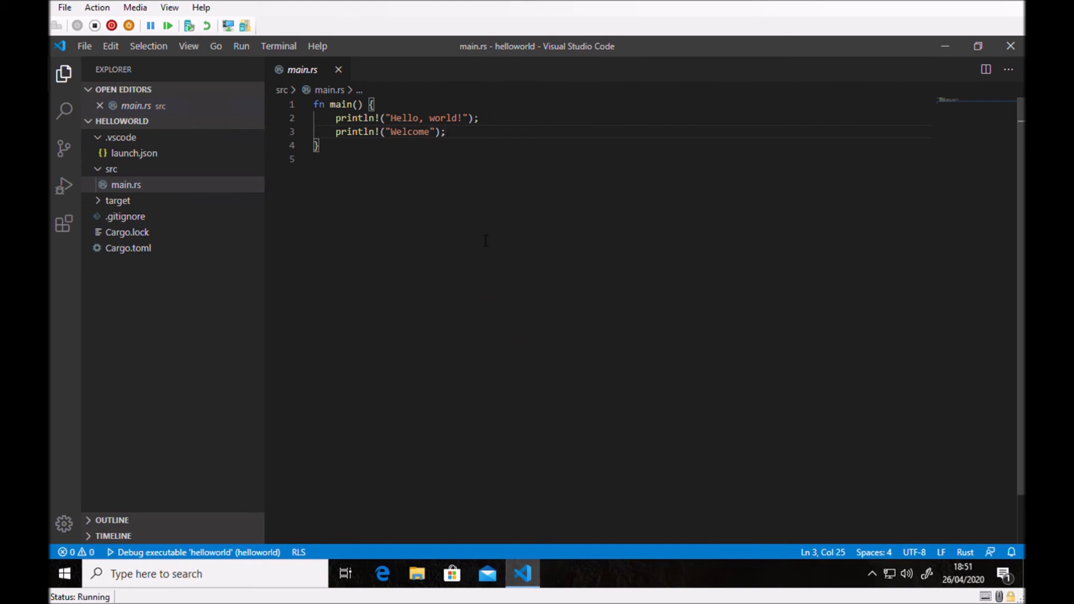
Delete both println! statements from the main function in main.rs.
key("shift+Up")
key("shift+Left")
key("shift+Left")
key("shift+Left")
key("shift+Left")
key("shift+Left")
key("shift+Left")
key("shift+Left")
key("shift+Left")
key("shift+Left")
key("shift+Left")
key("shift+Left")
key("shift+Left")
key("shift+Left")
key("shift+Left")
key("shift+Left")
key("shift+Left")
key("shift+Left")
key("shift+Left")
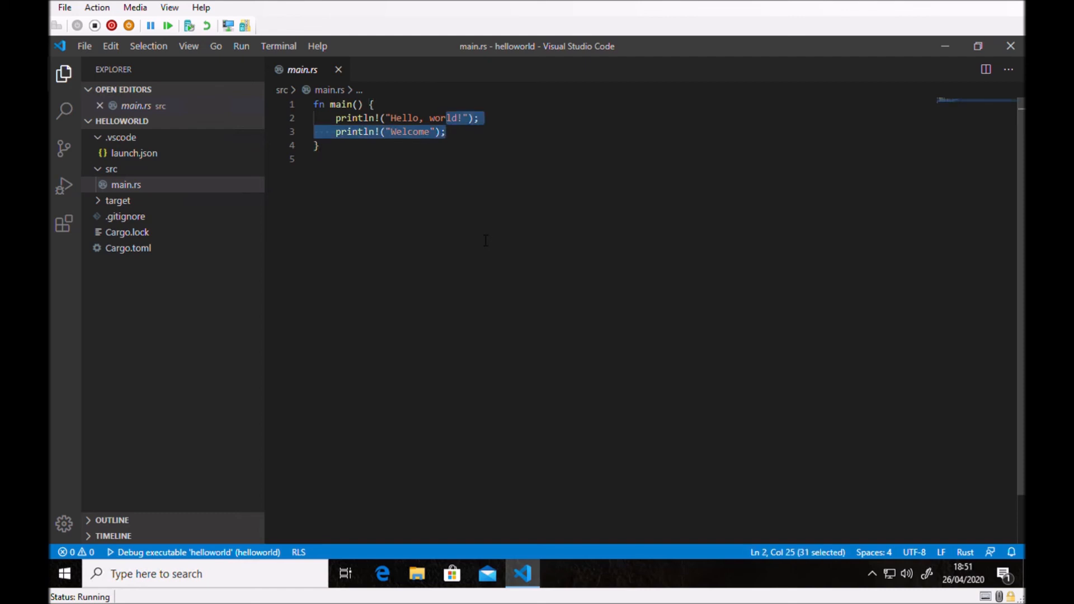
key("shift+Left")
key("shift+Left")
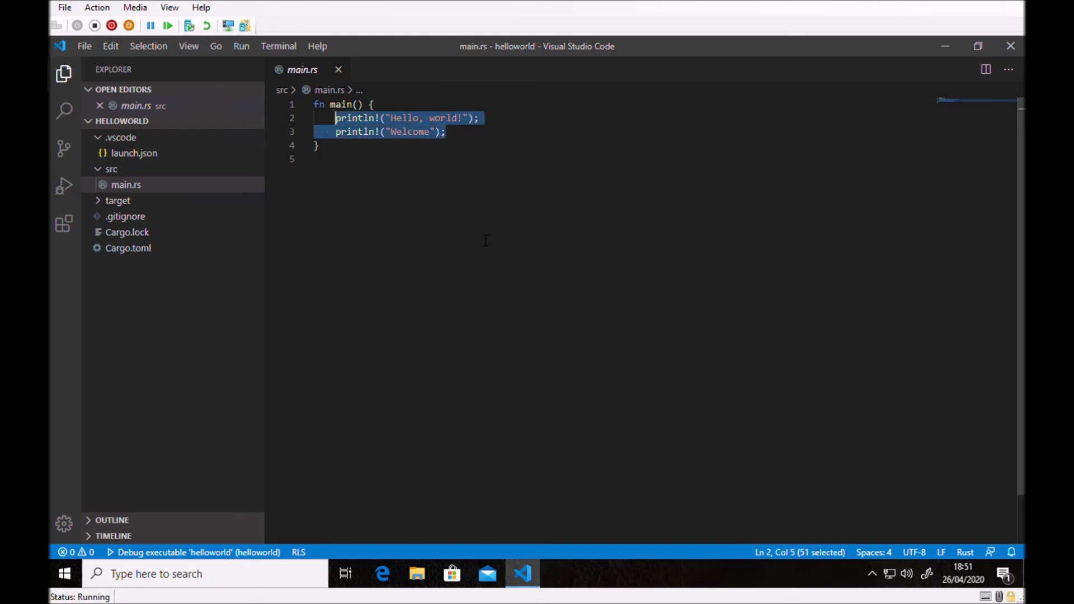
key("BackSpace")
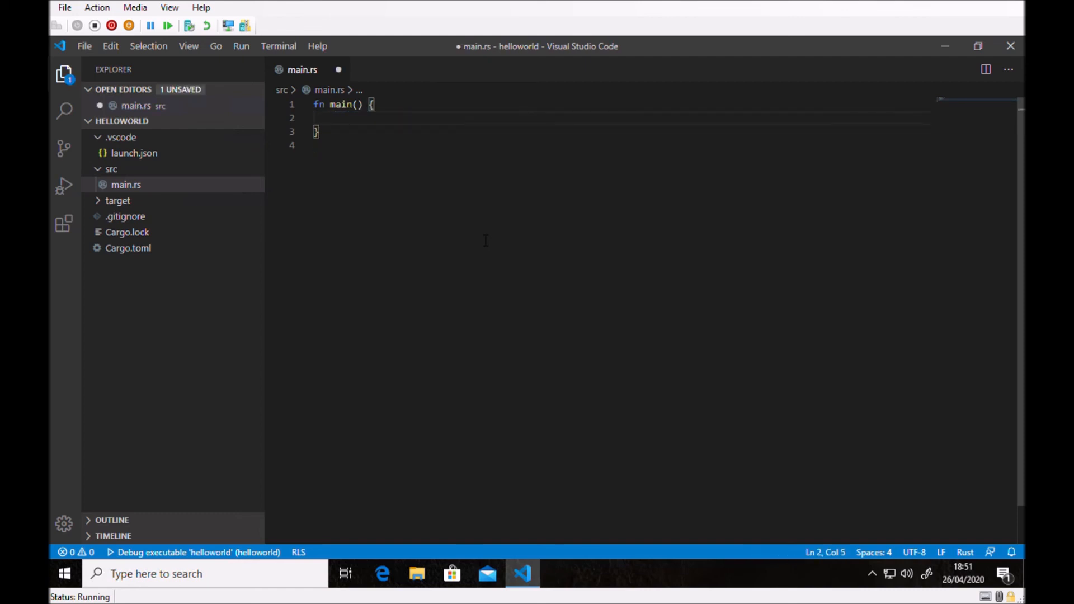
Declare a variable in the main function with let answer = 42;.
type("let an")
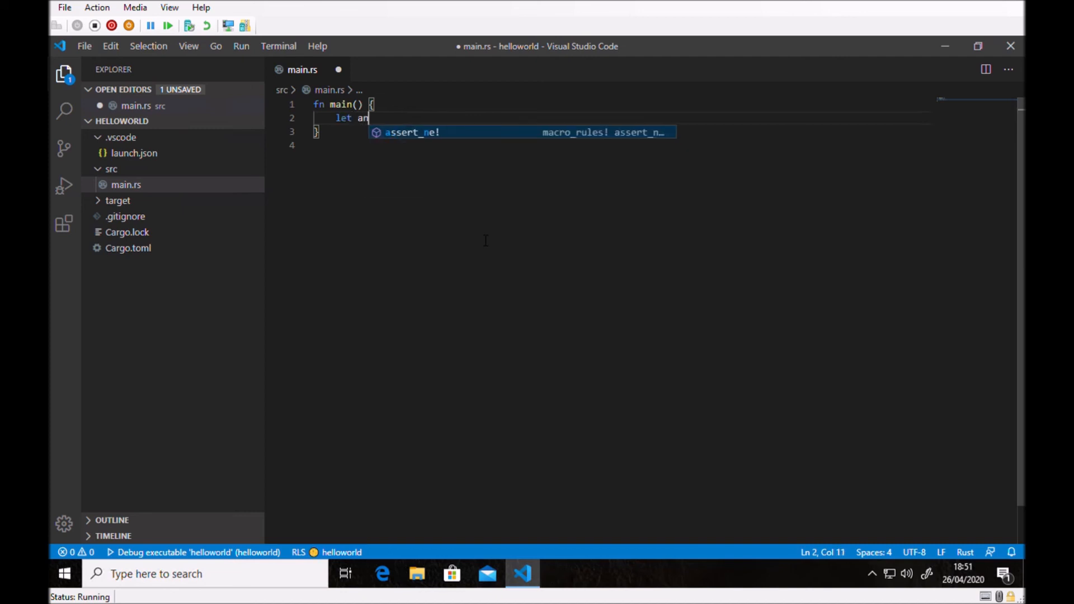
type("swer ")
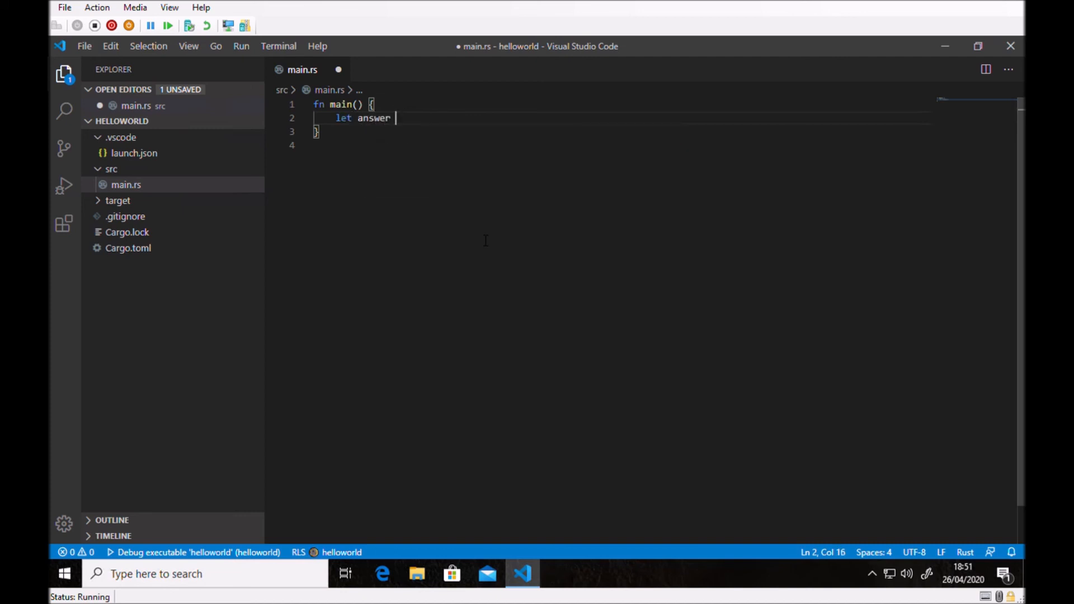
type("= 42;")
key("Return")
Add println!("The answer is {}",answer) on the line below the variable declaration.
type("println!")
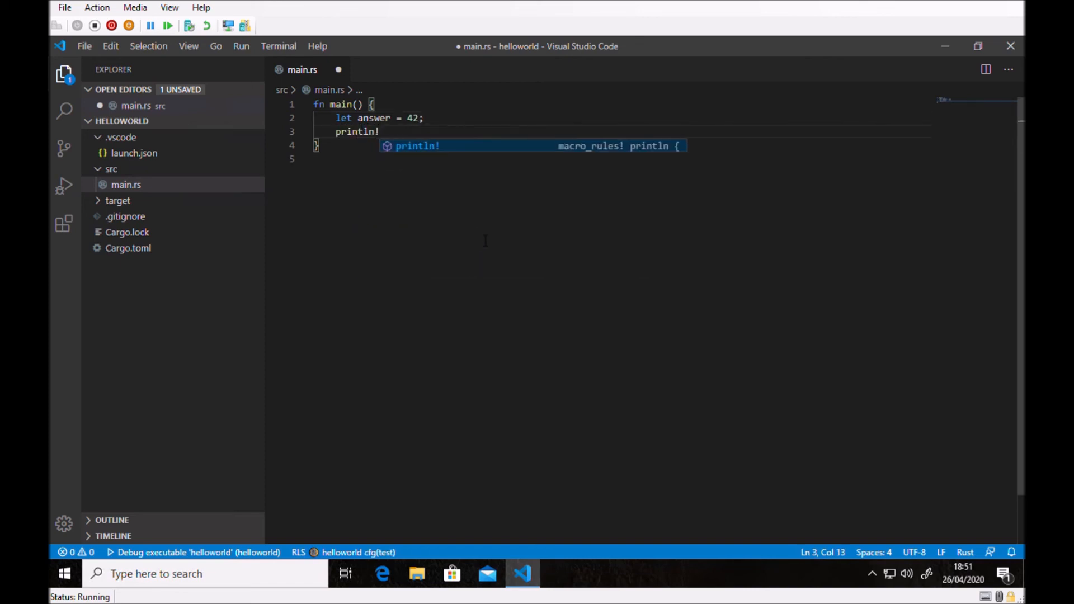
type("(\"")
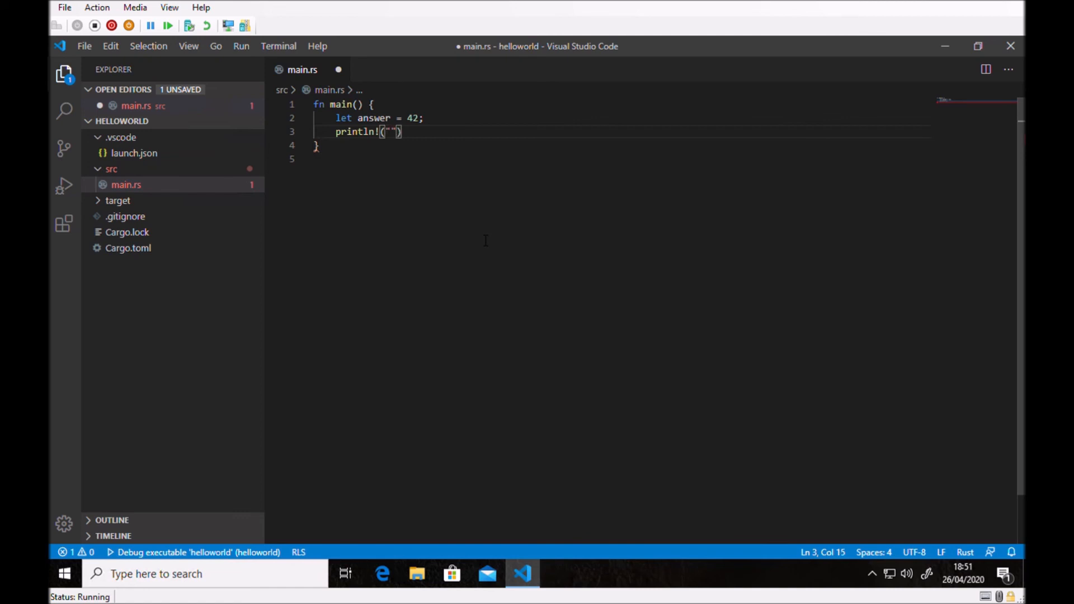
type("Than")
key("BackSpace")
key("BackSpace")
key("BackSpace")
type("e answer")
type(" is {}")
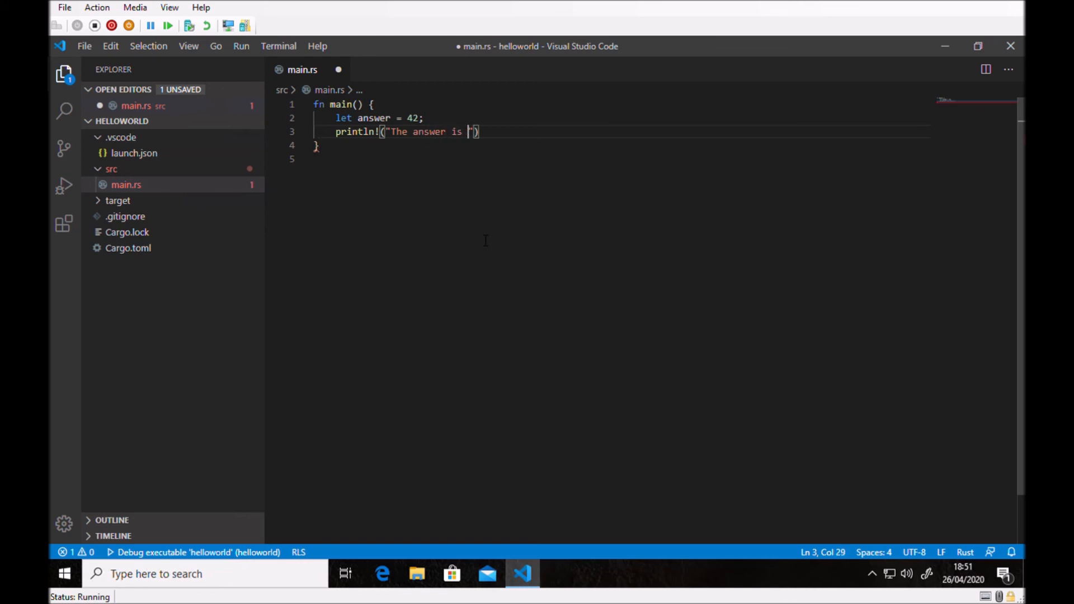
type("\"")
type(",")
type("answ")
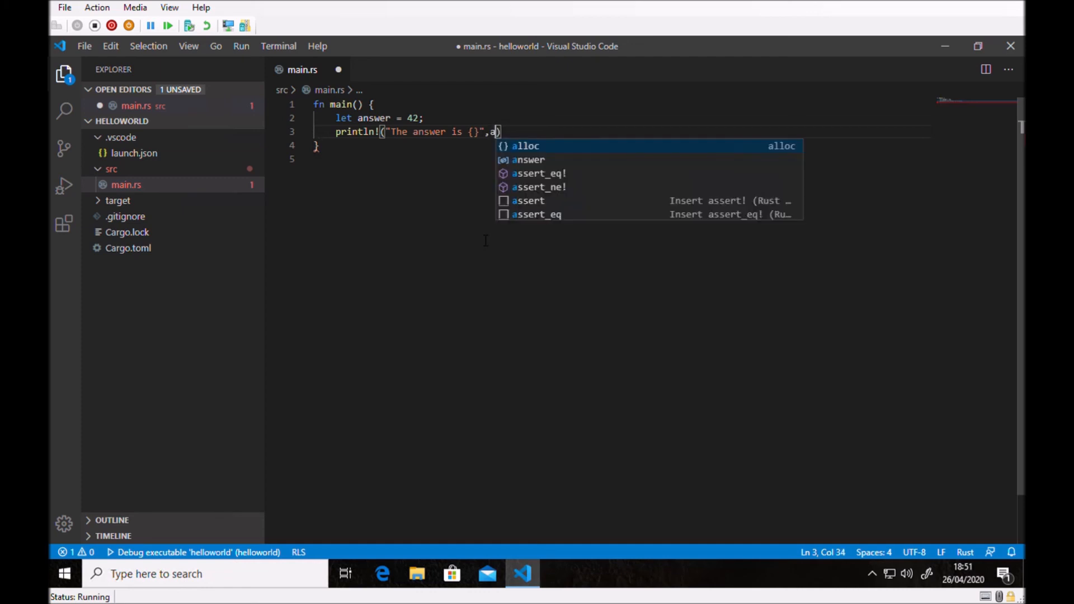
type("er")
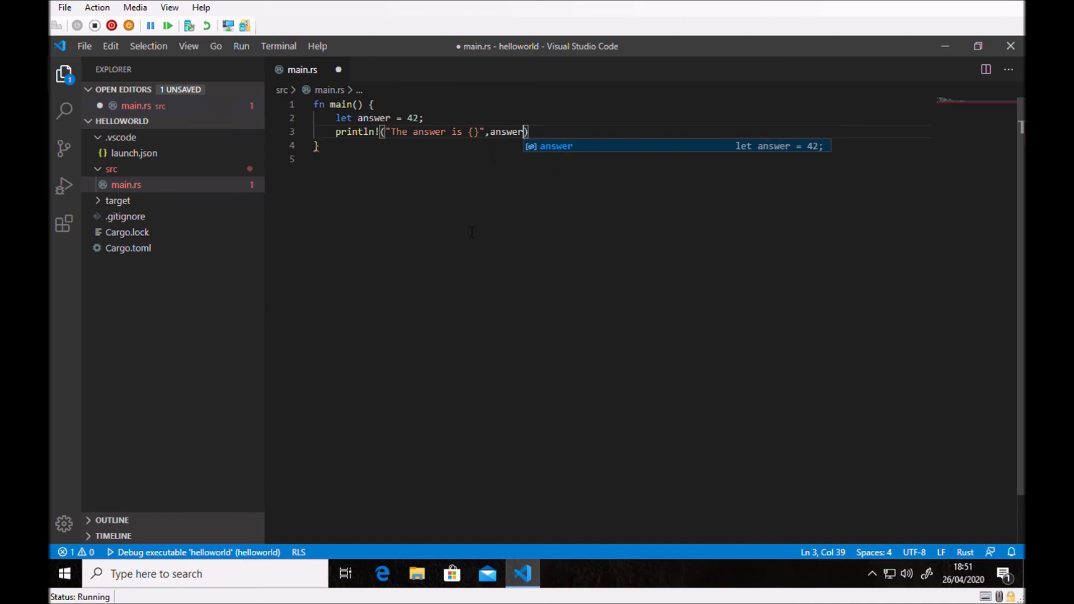
left_click(399, 172)
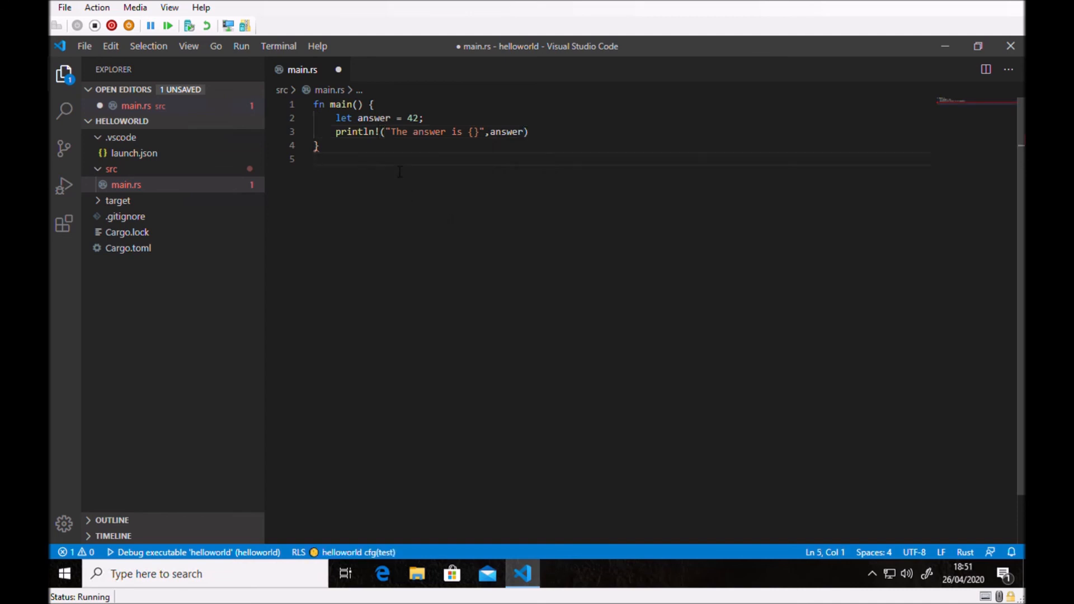
Set a breakpoint on the println! line in main.rs and start debugging the helloworld executable.
left_click(278, 133)
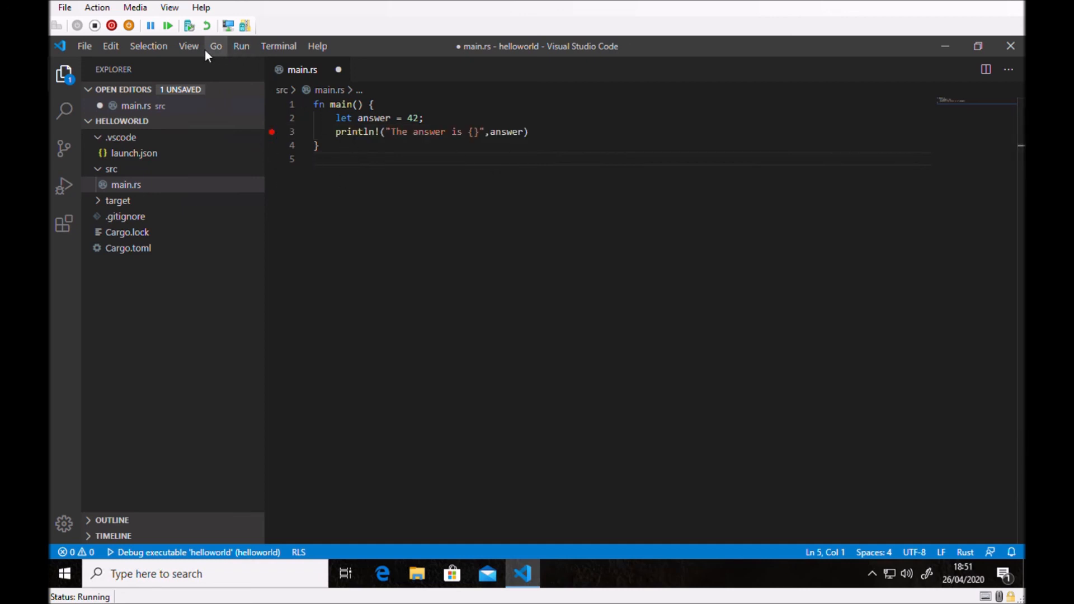
left_click(242, 50)
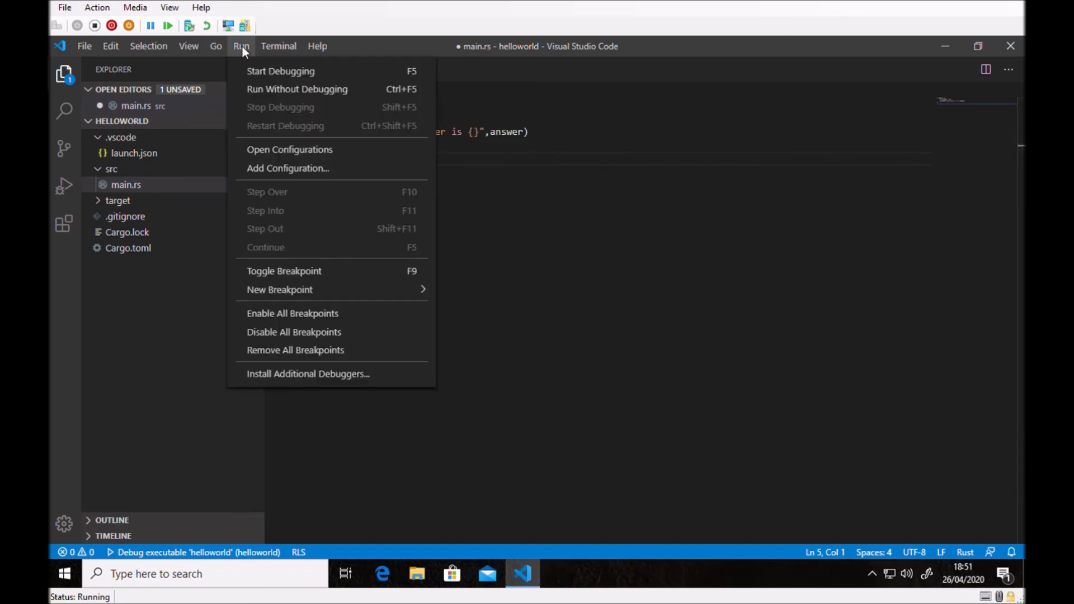
left_click(270, 71)
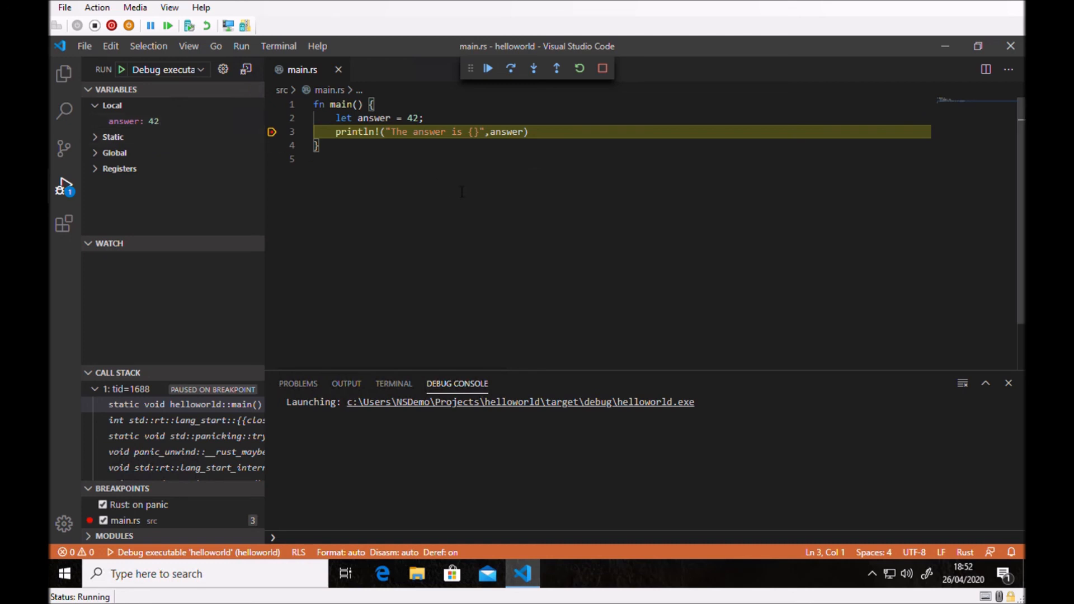
Step over the println! line, check the program's output in the terminal, and continue execution to the end.
left_click(513, 71)
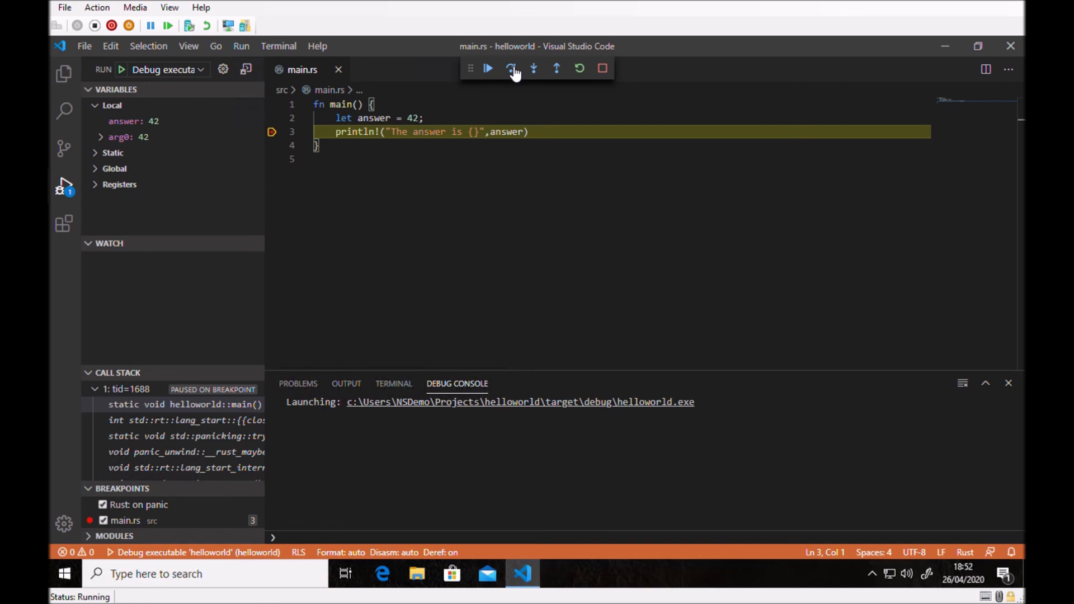
left_click(513, 71)
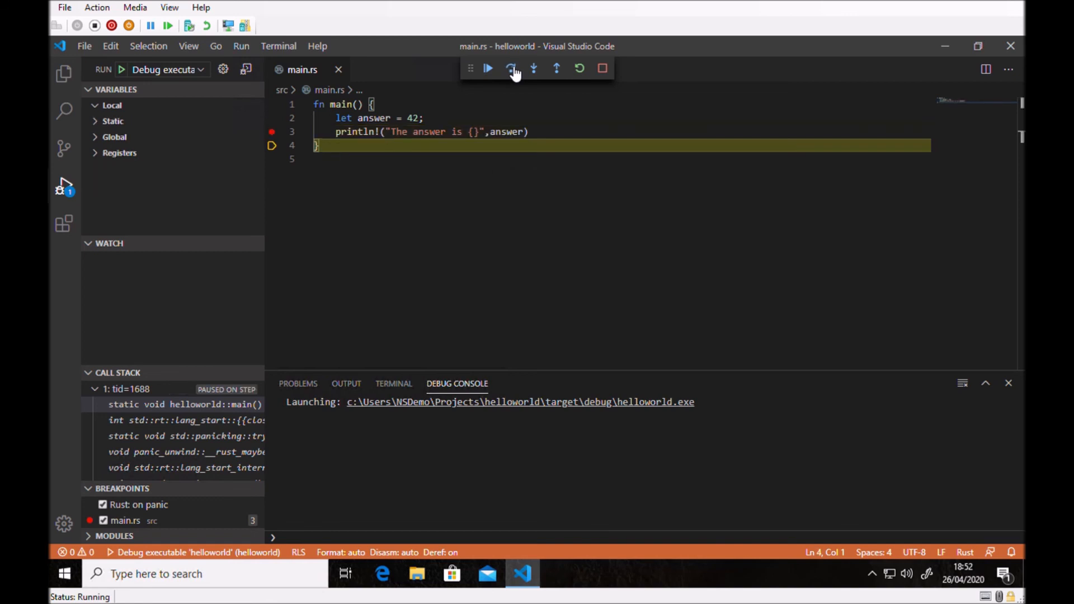
left_click(401, 384)
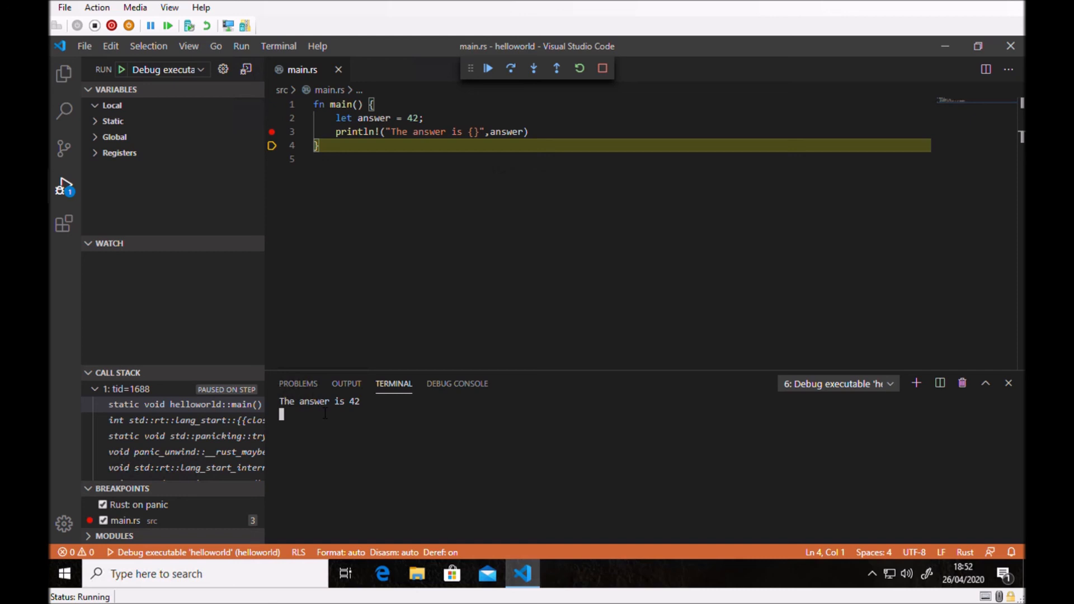
left_click(489, 68)
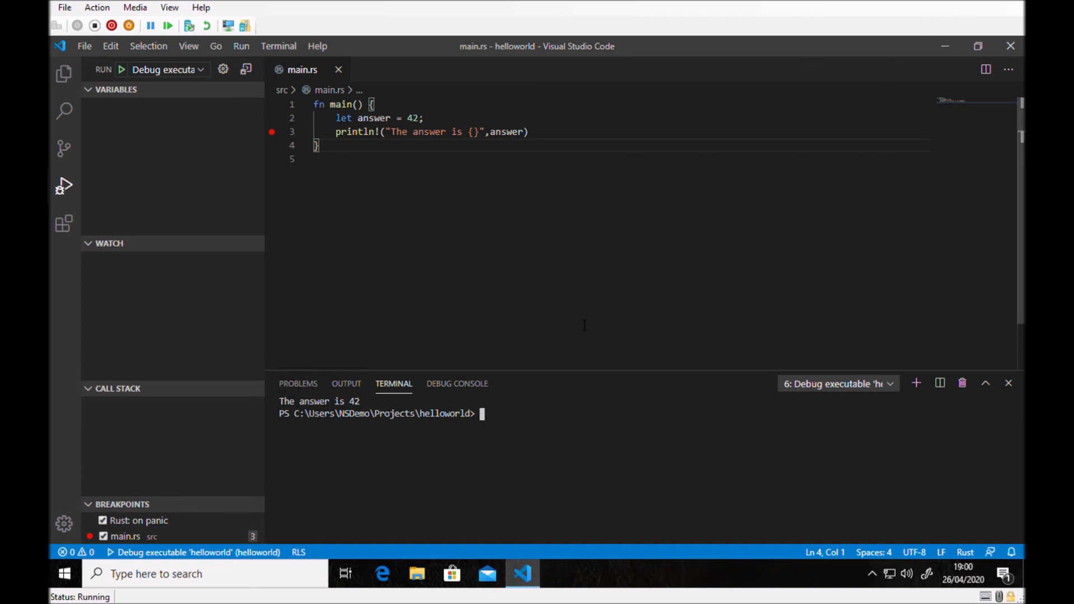
Remove the breakpoint from the println! line and clear the terminal with cls.
left_click(272, 132)
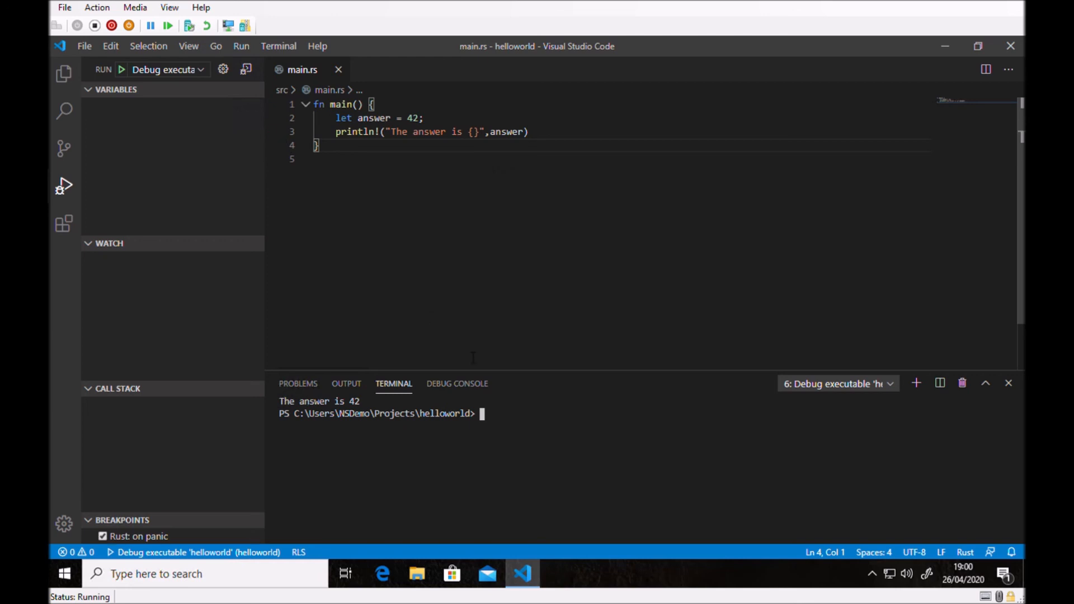
type("cls")
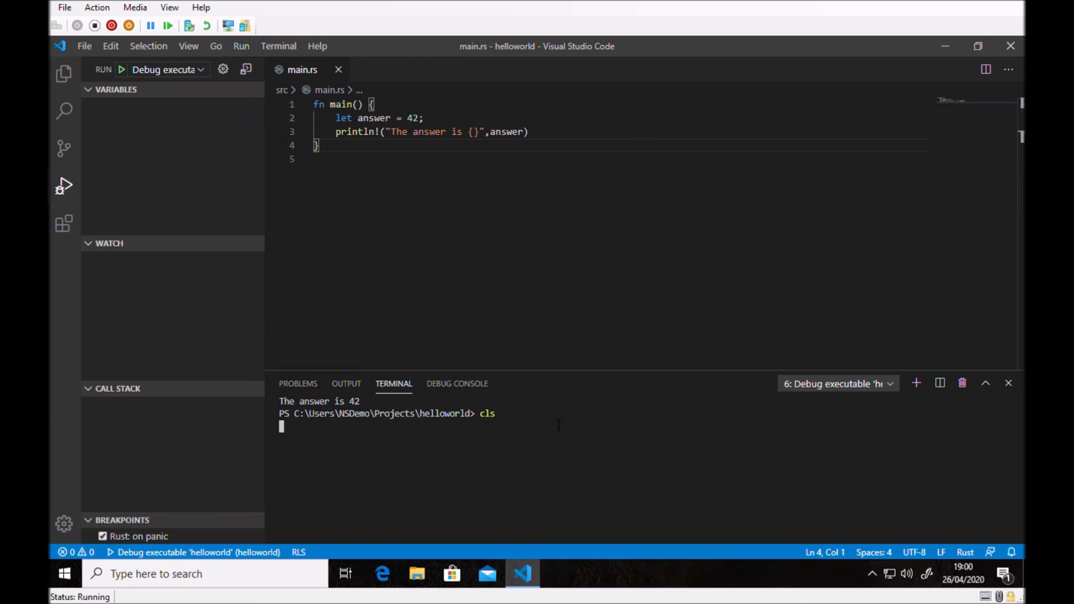
key("Return")
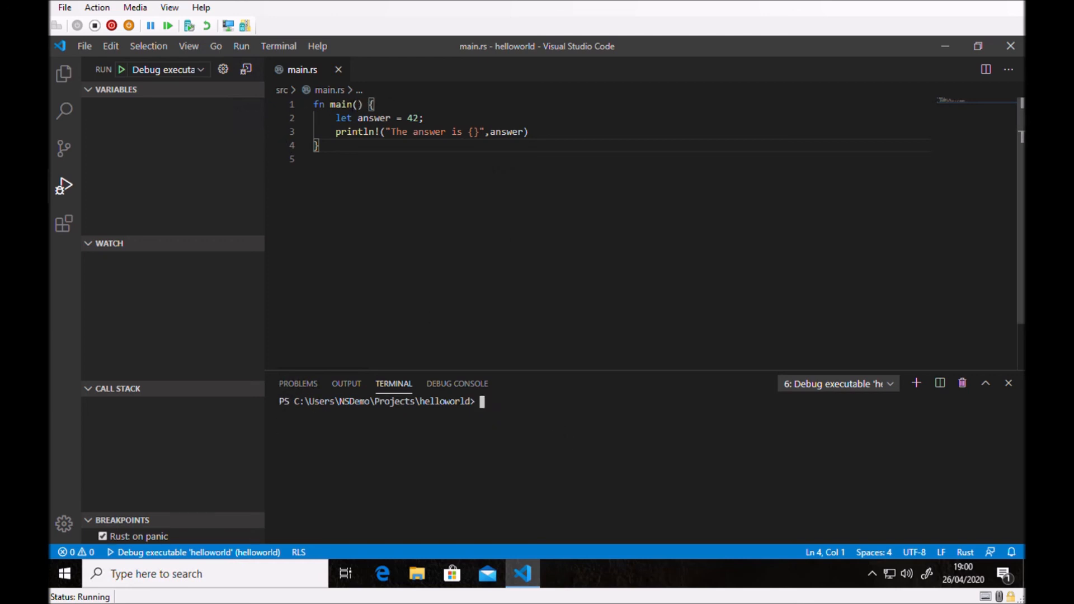
Start debugging the helloworld executable again without any breakpoint in main.rs.
left_click(241, 46)
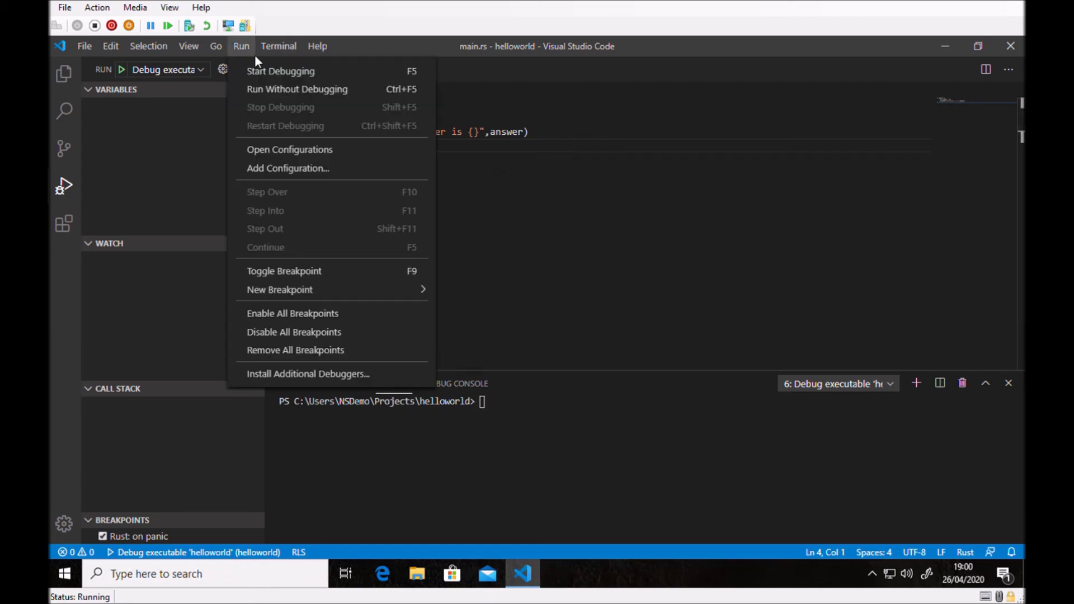
left_click(264, 67)
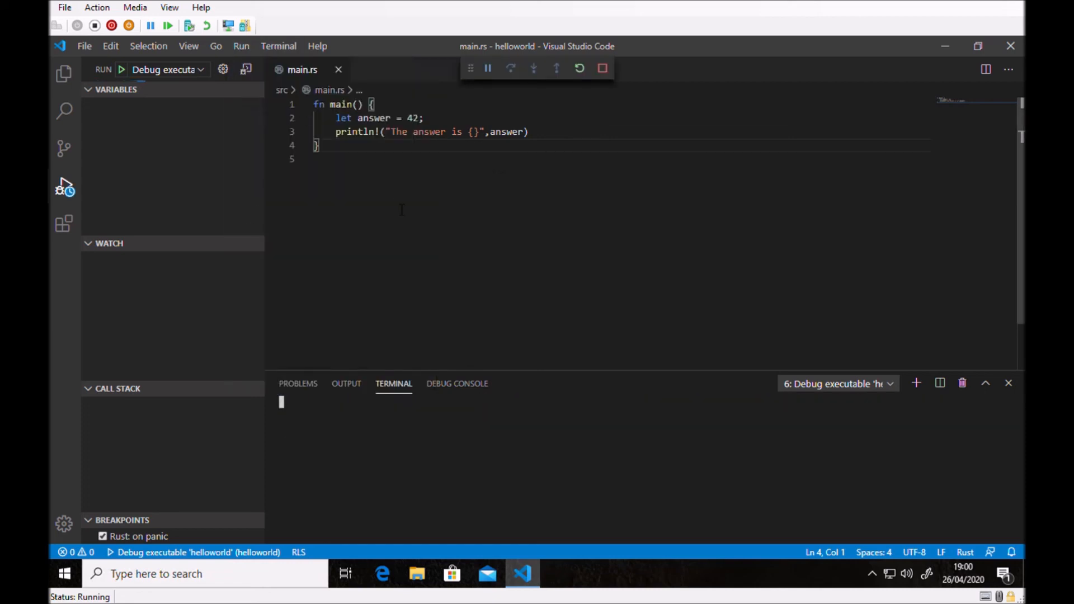